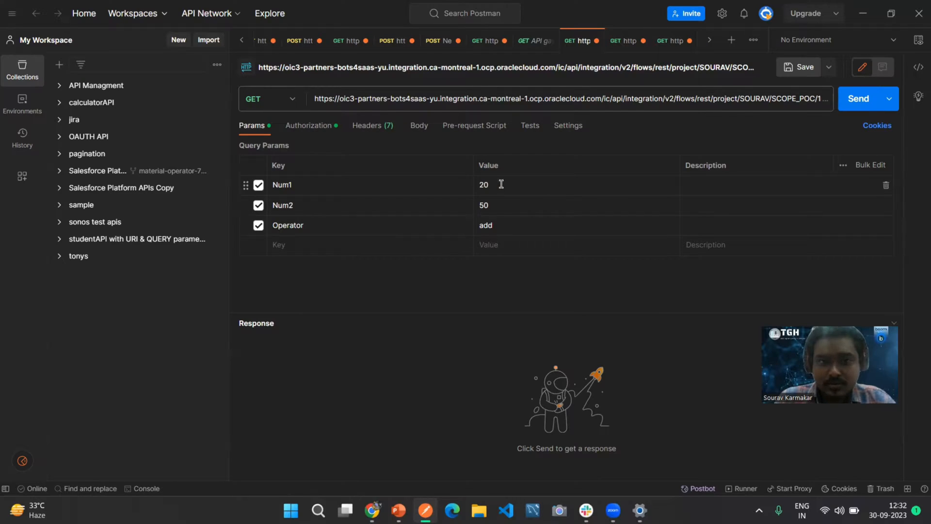
Send the calculator request with Operator add and Num2 50, getting 70.
click(494, 205)
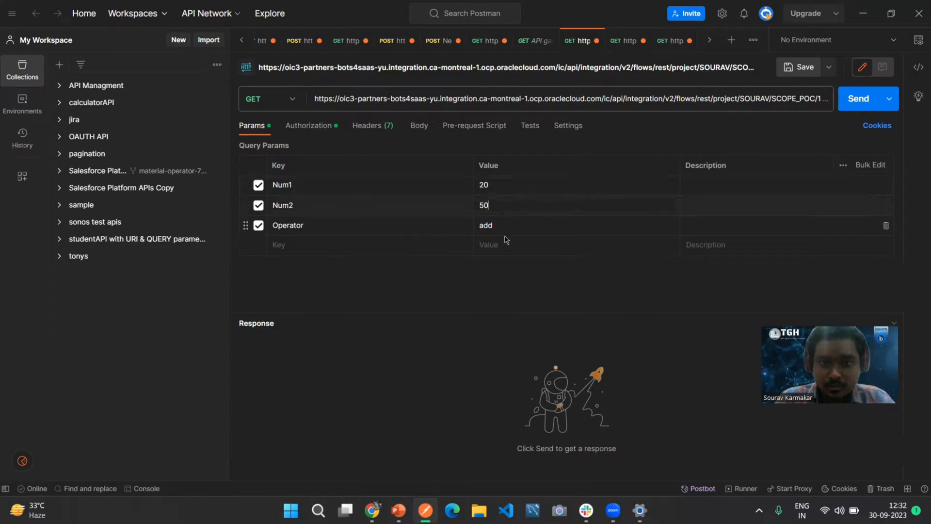
drag(497, 227, 467, 226)
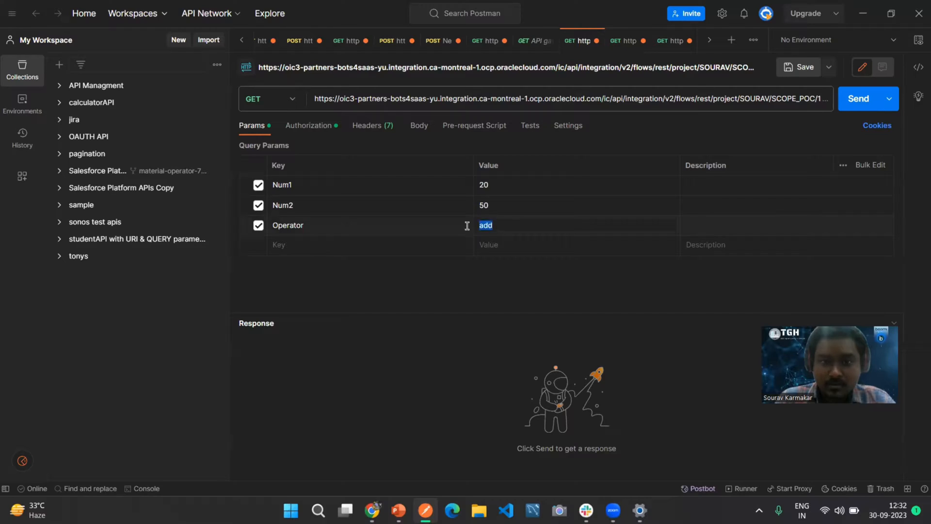
click(504, 225)
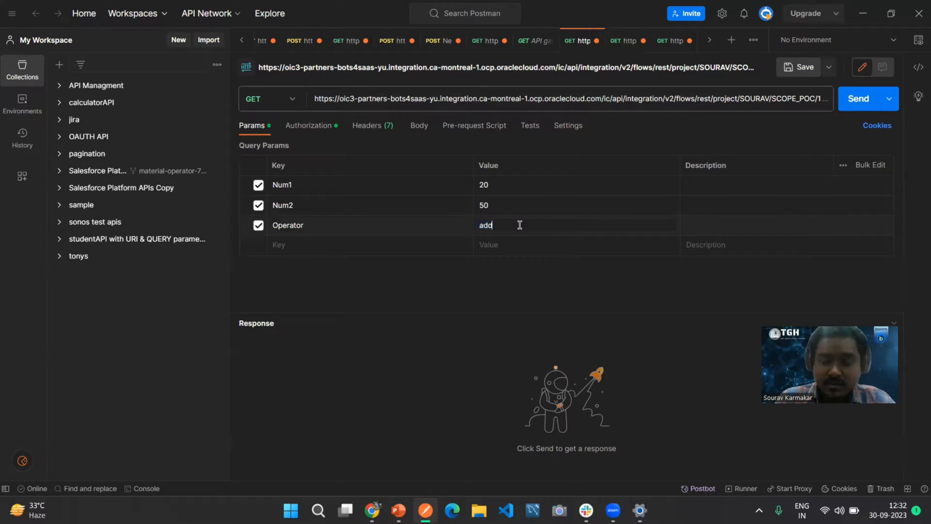
drag(503, 226, 476, 226)
click(484, 225)
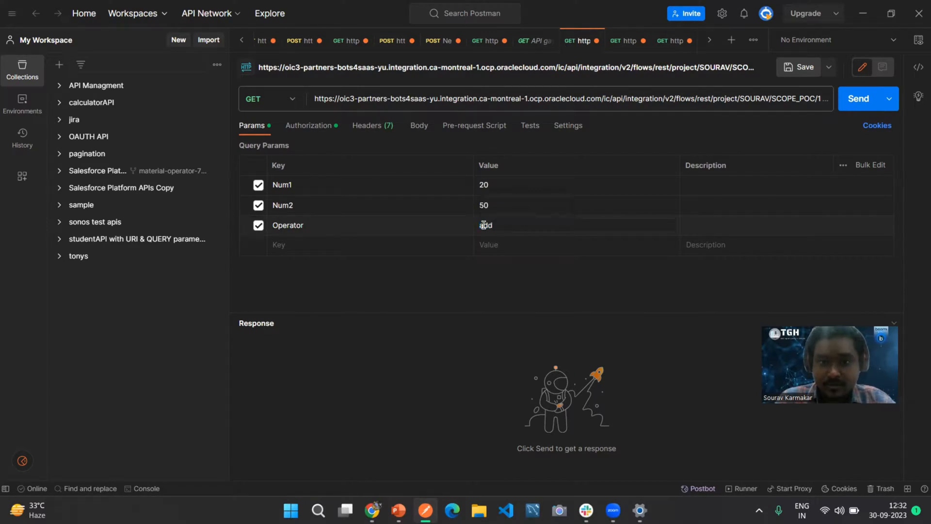
click(857, 98)
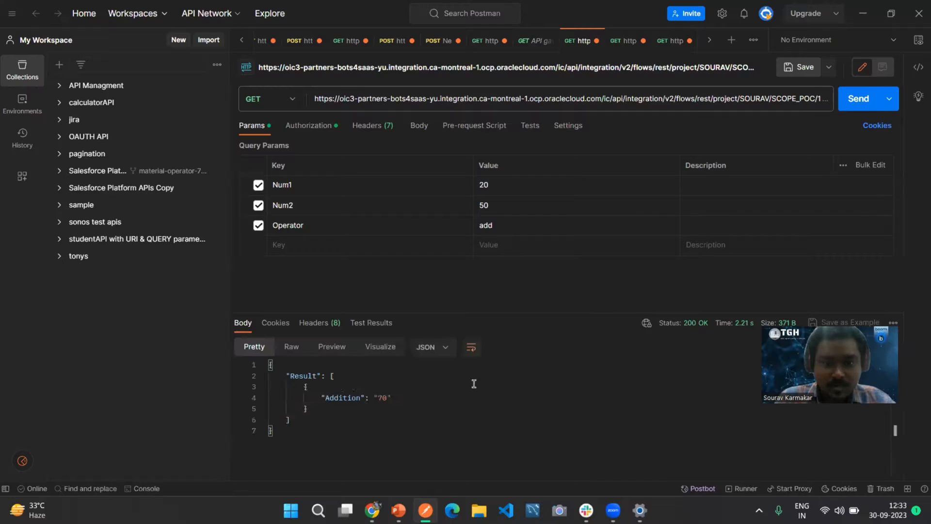
drag(276, 433, 257, 367)
click(366, 399)
Resend the request with Operator mul and then sub, getting 1000 and -30.
click(513, 221)
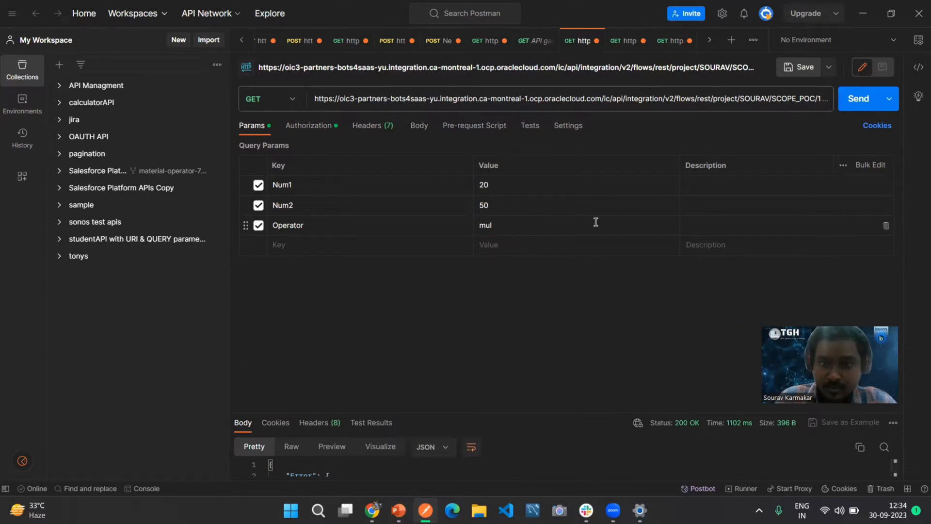
click(873, 103)
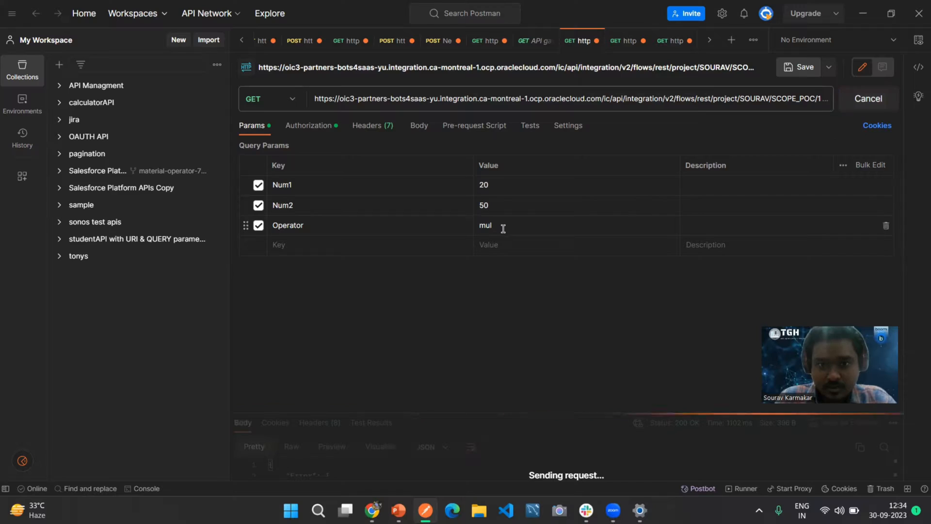
drag(510, 412, 508, 334)
drag(405, 419, 414, 418)
click(509, 225)
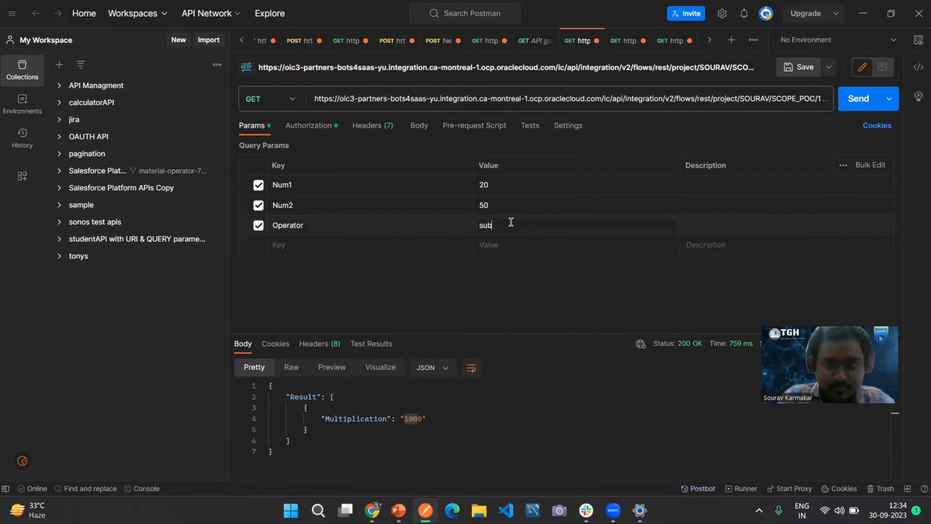
click(867, 107)
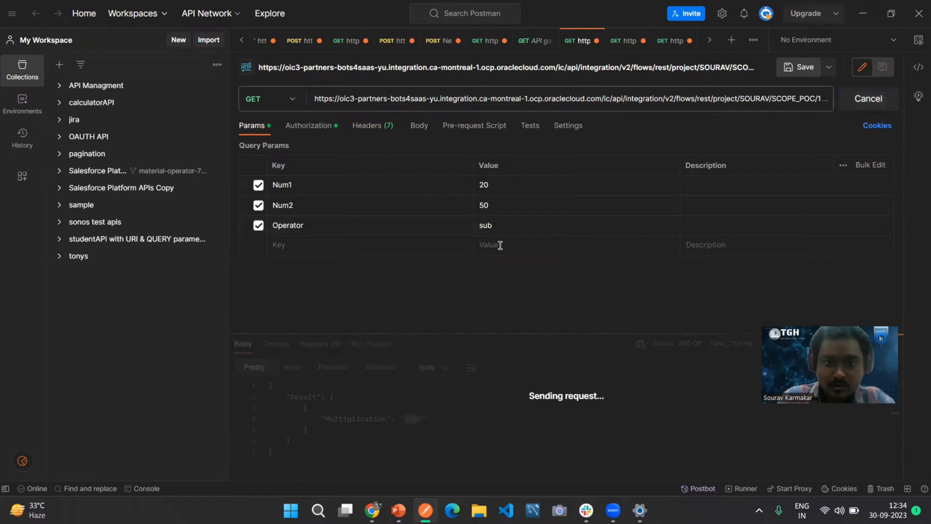
drag(387, 419, 406, 418)
Send Operator subb, confirm the invalid-operator error, and minimize Postman.
click(508, 226)
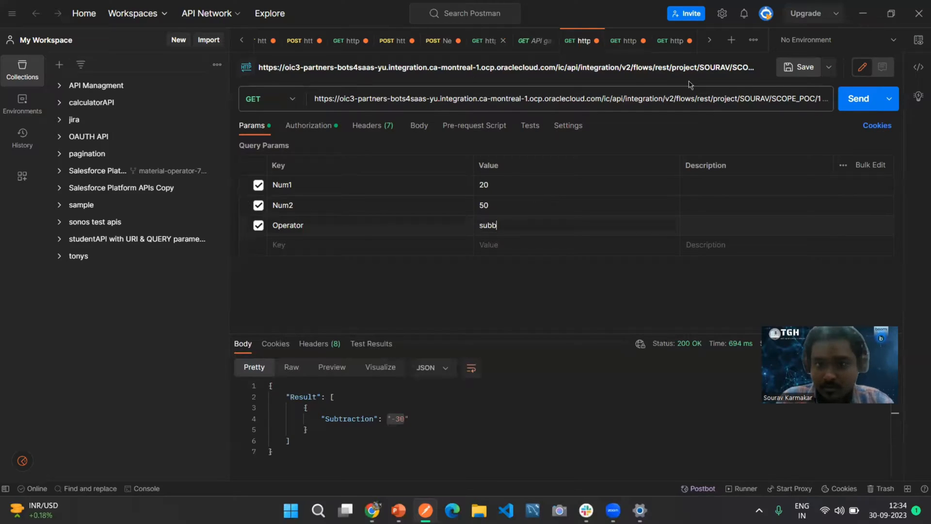
click(858, 99)
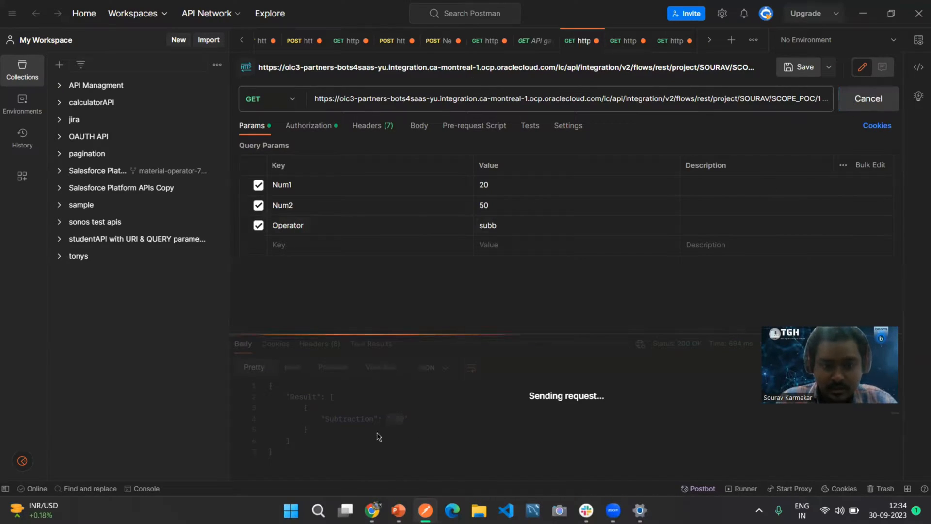
drag(388, 411, 493, 411)
click(493, 409)
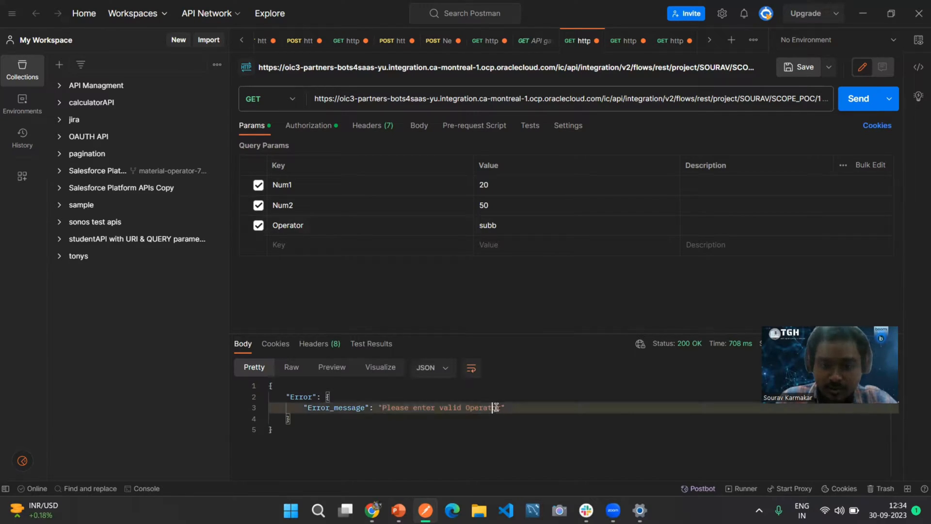
click(864, 12)
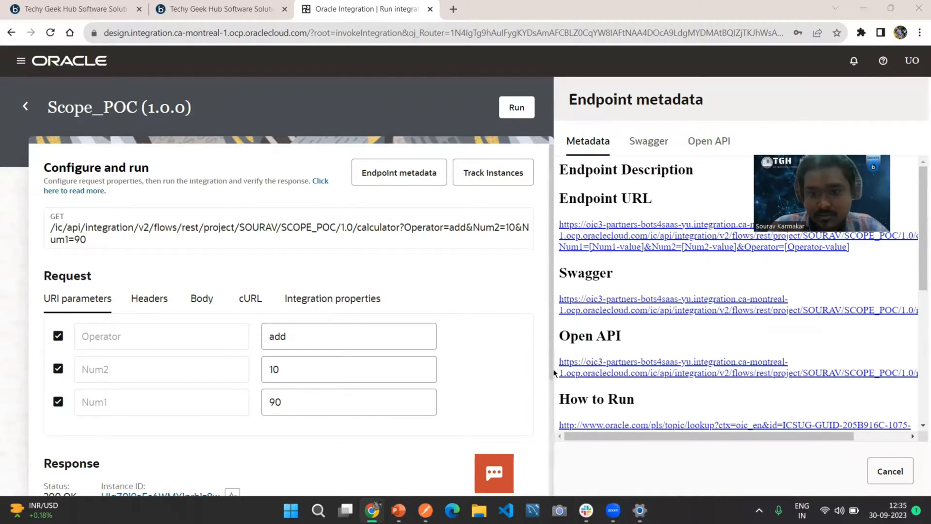
Copy the Scope_POC Open API metadata URL and switch to the Boomi Build page.
drag(559, 363, 918, 380)
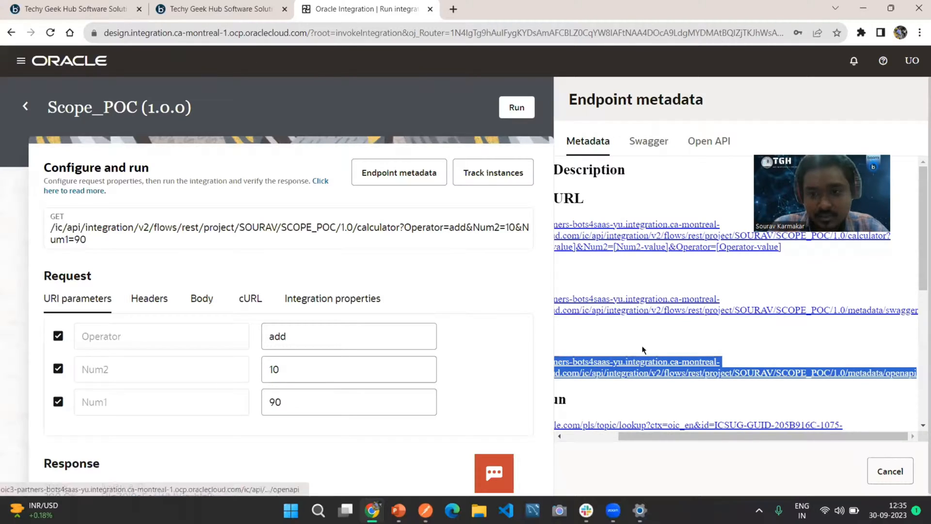
click(38, 6)
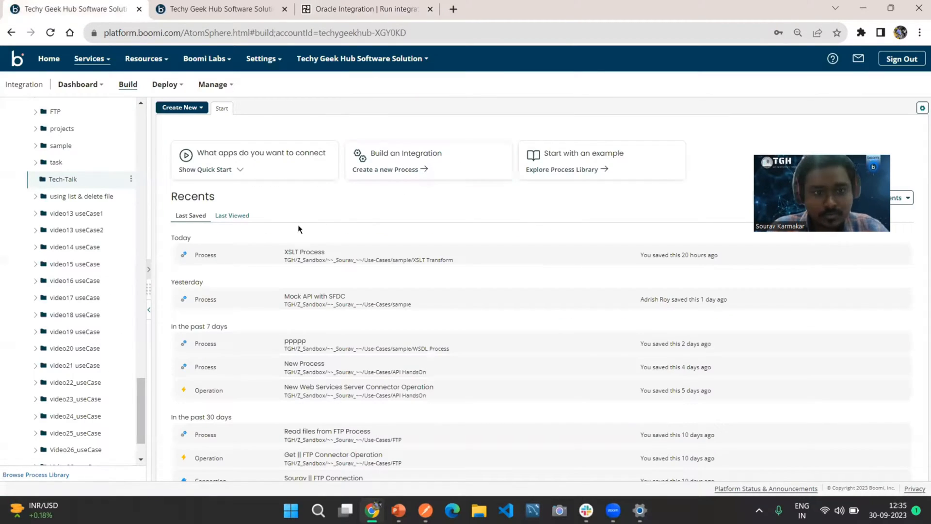
From the Tech-Talk folder's menu, create a new component of type API Proxy.
scroll(64, 315, down, 1)
scroll(64, 318, down, 2)
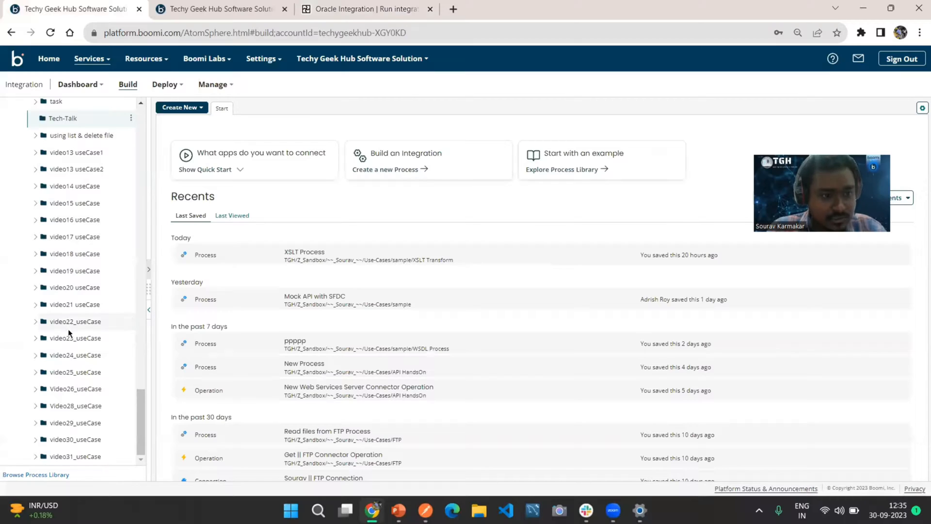
scroll(61, 388, up, 5)
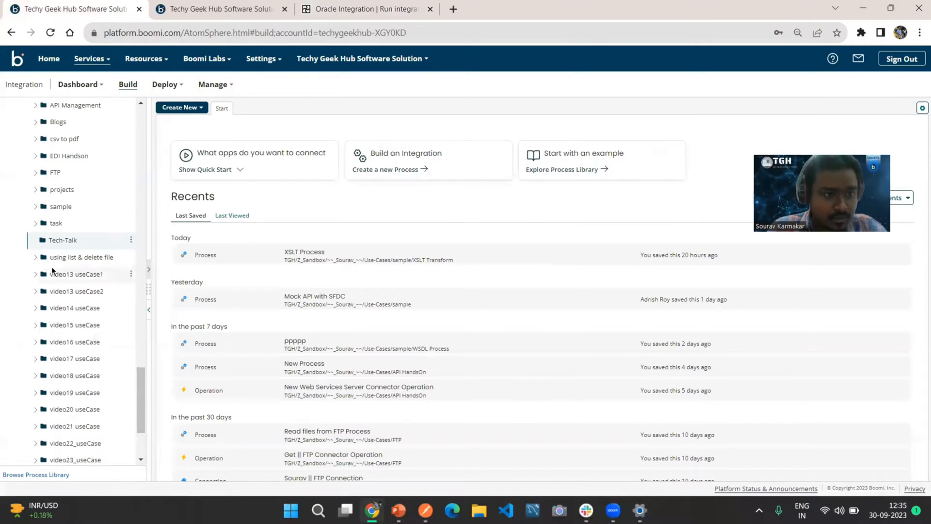
click(131, 239)
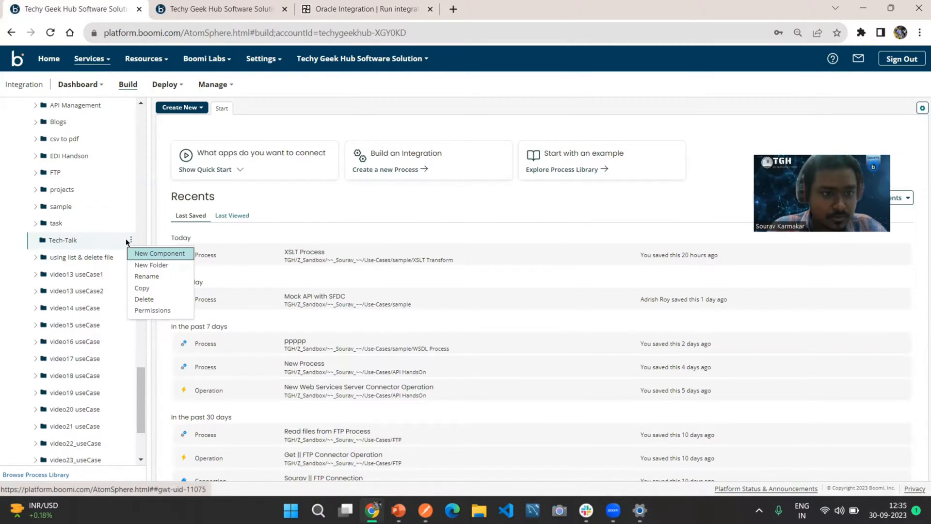
click(153, 256)
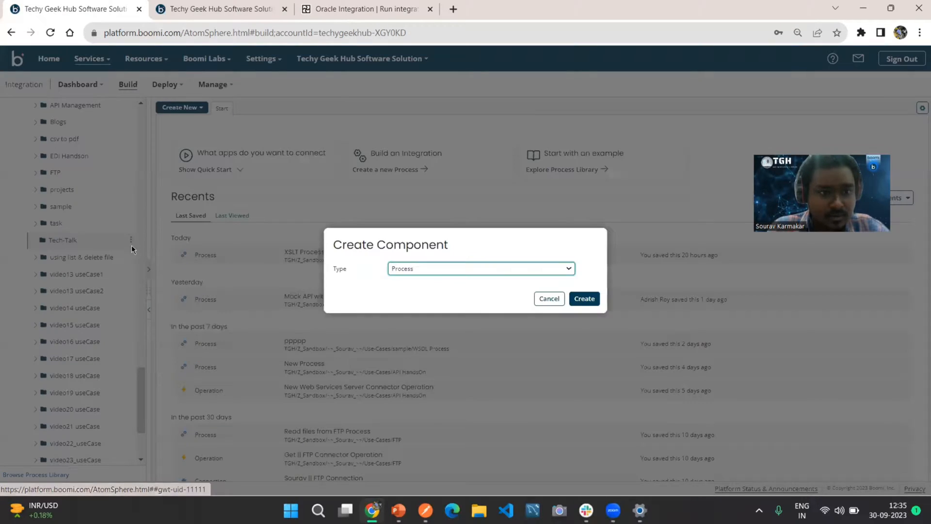
click(516, 268)
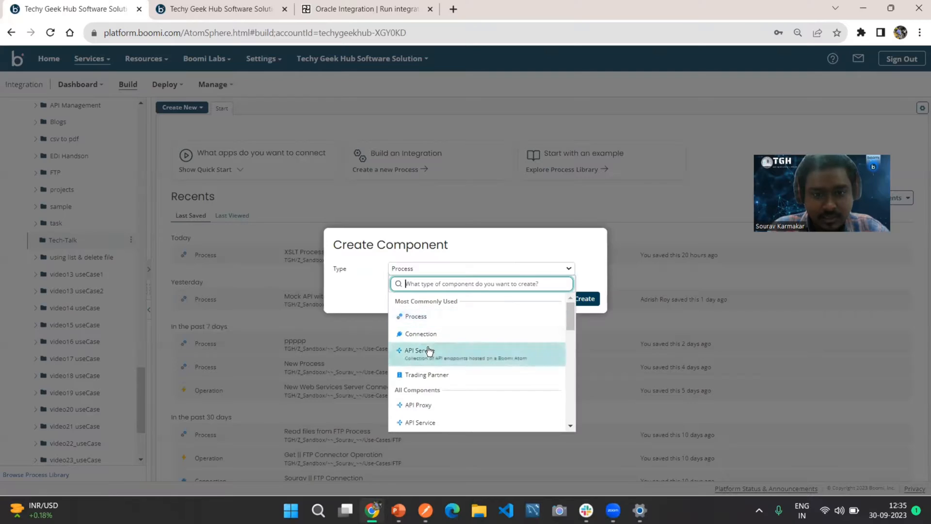
click(421, 400)
click(584, 299)
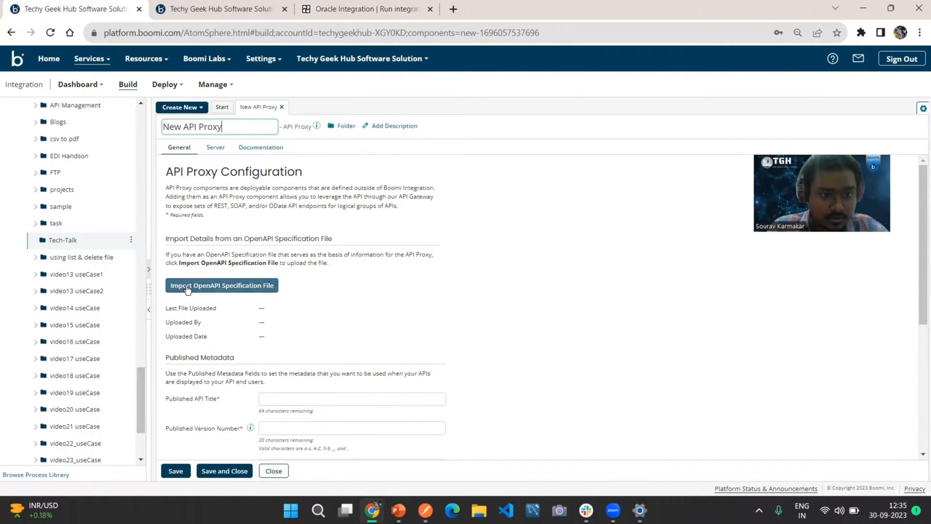
Import the OpenAPI spec from the pasted metadata URL using the Oracle account credentials.
click(245, 286)
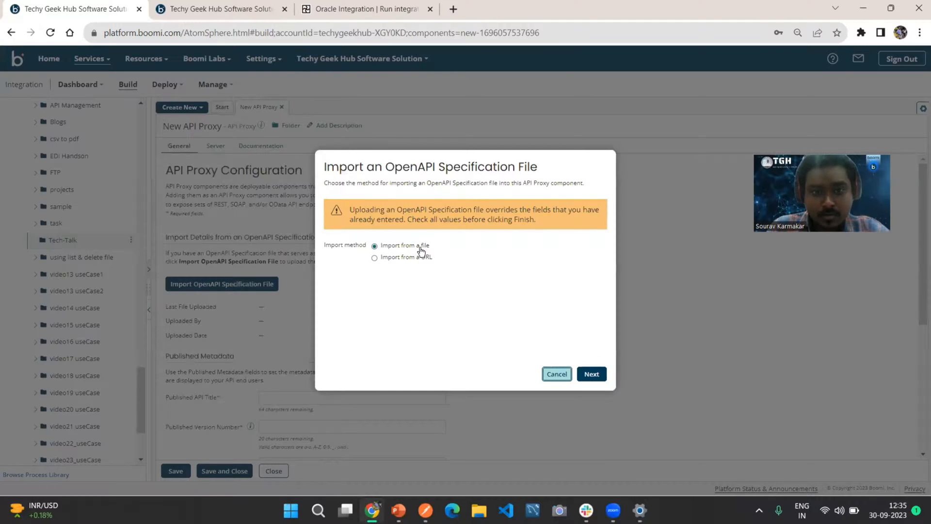
click(375, 258)
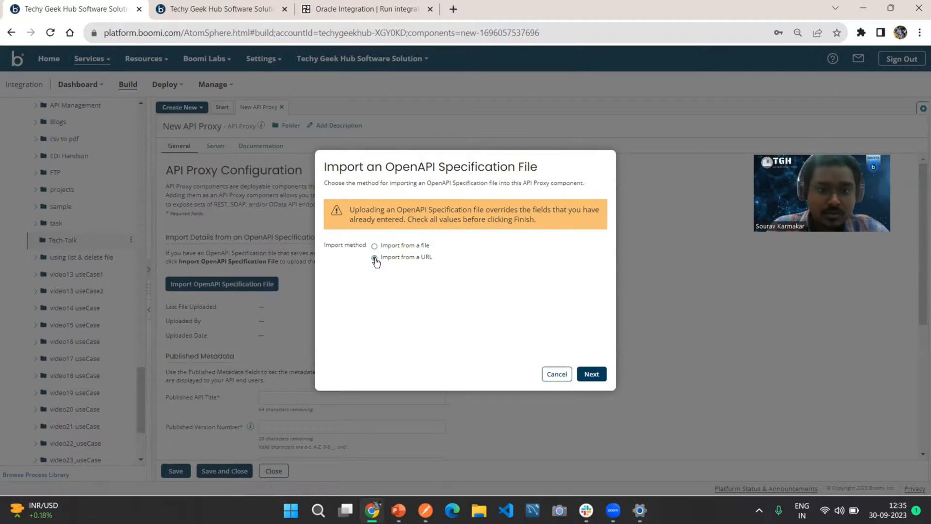
click(591, 373)
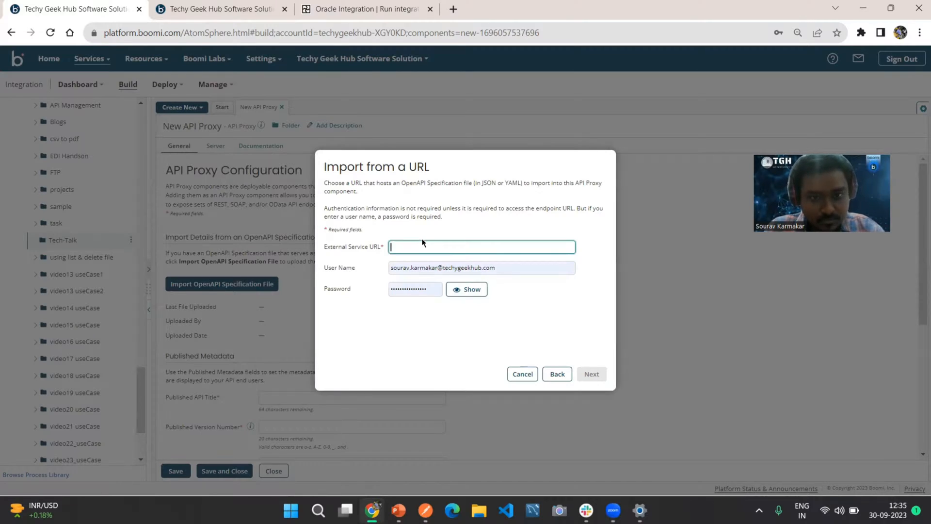
key(ctrl+v)
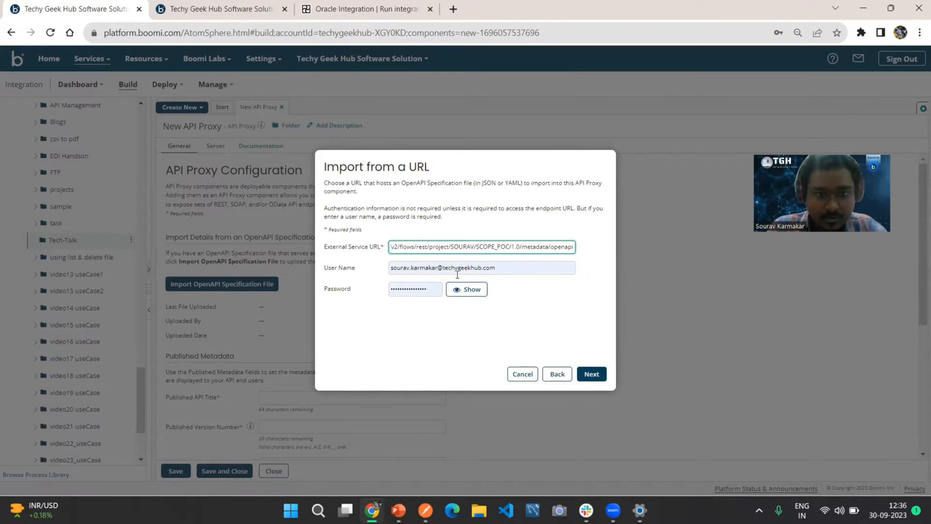
click(501, 268)
drag(482, 269, 377, 263)
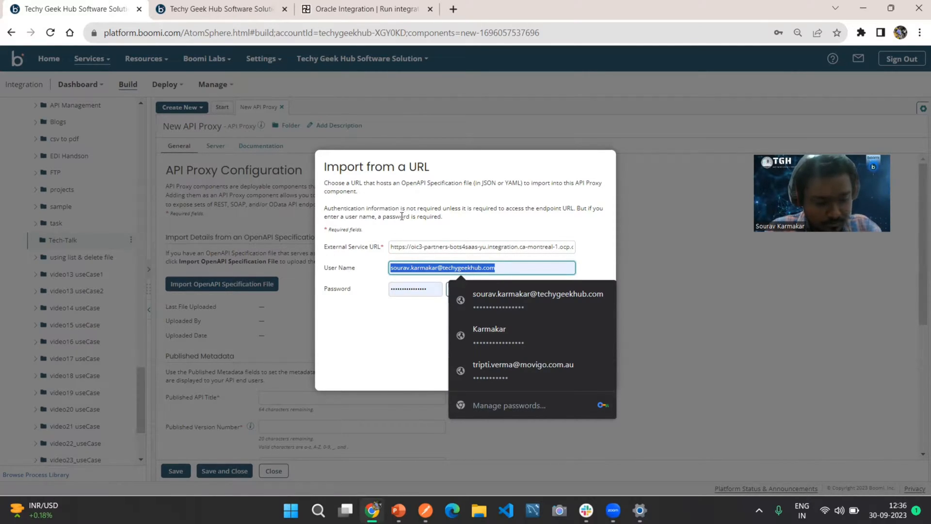
key(super+v)
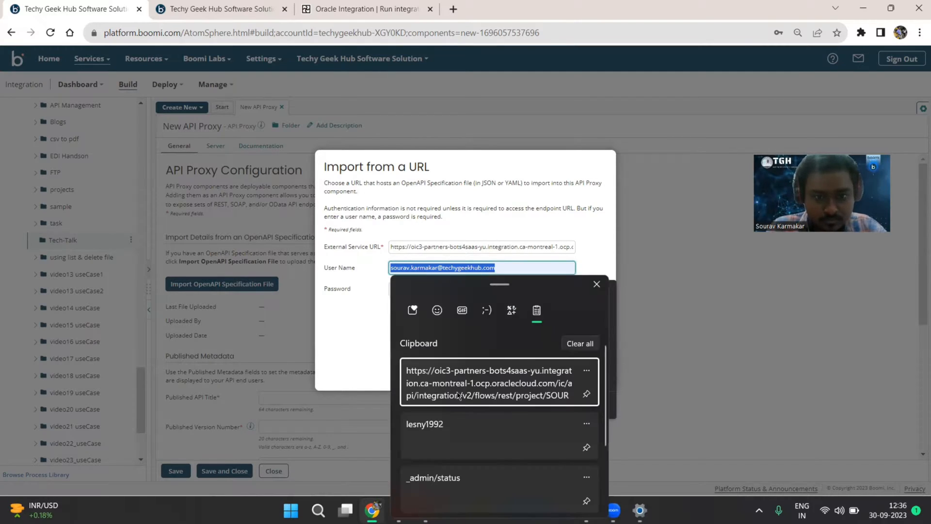
click(449, 430)
key(Tab)
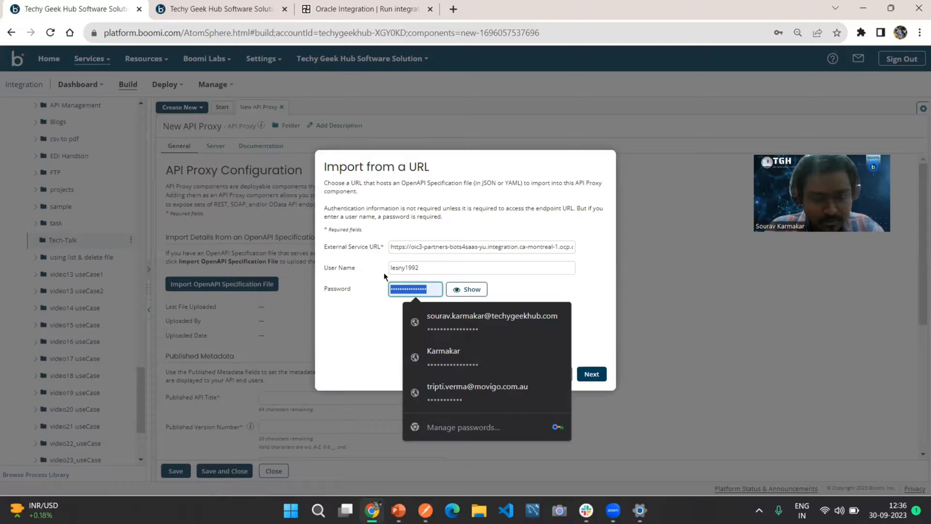
key(ctrl+v)
text(•••)
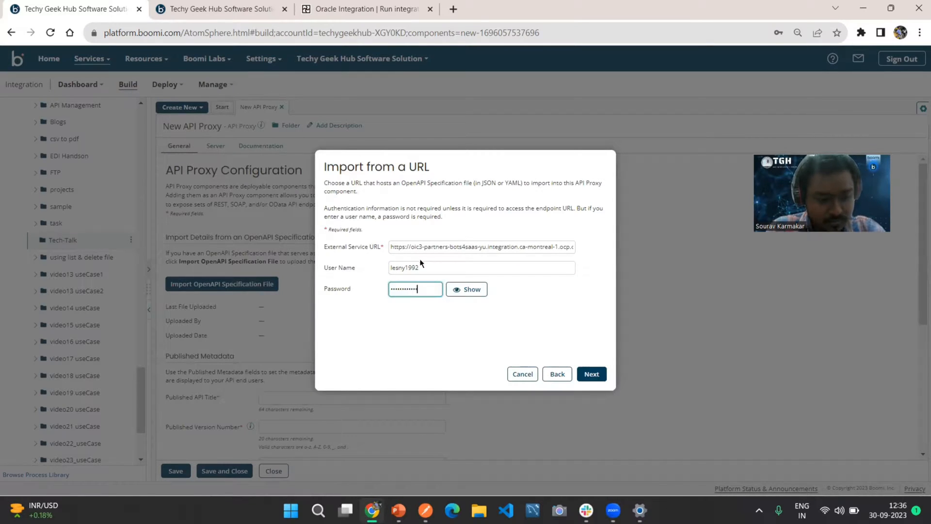
click(592, 374)
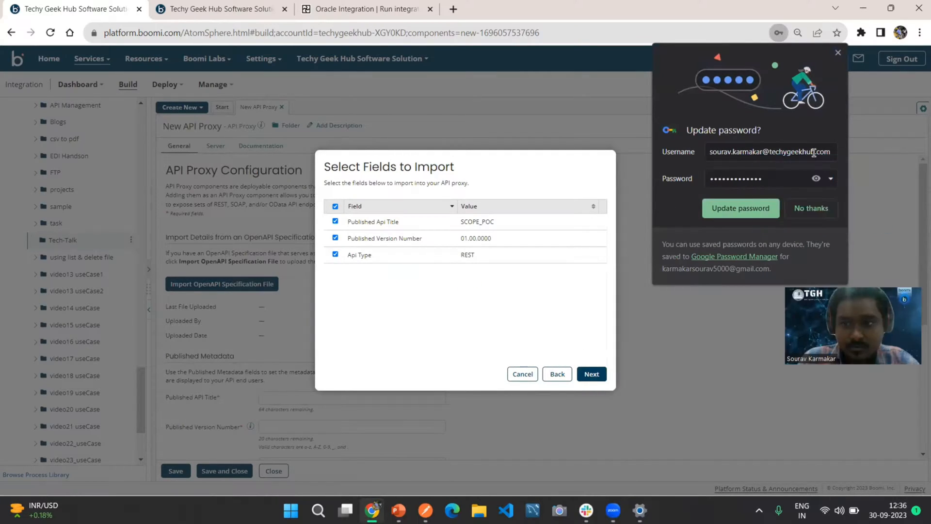
Accept all offered fields, pick the Oracle Integration server URL, and finish the import.
click(413, 231)
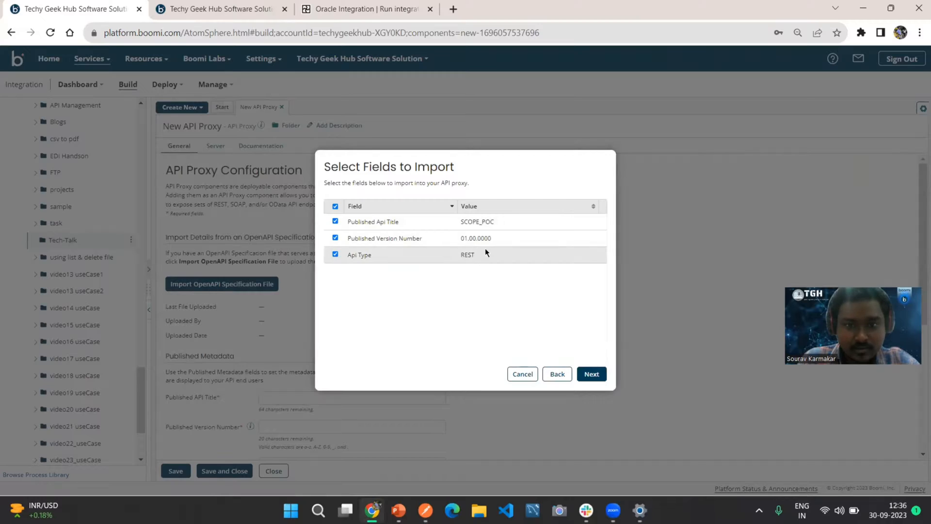
drag(483, 255, 346, 222)
click(452, 328)
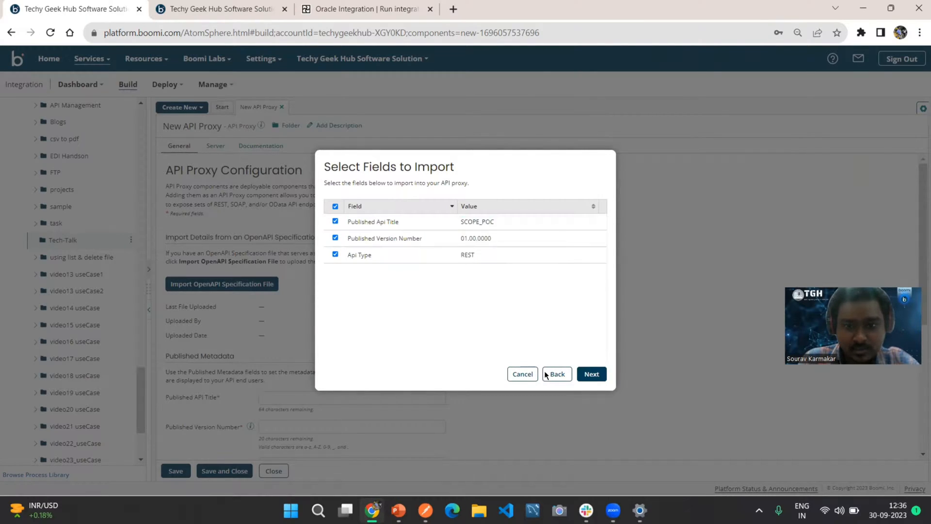
click(593, 375)
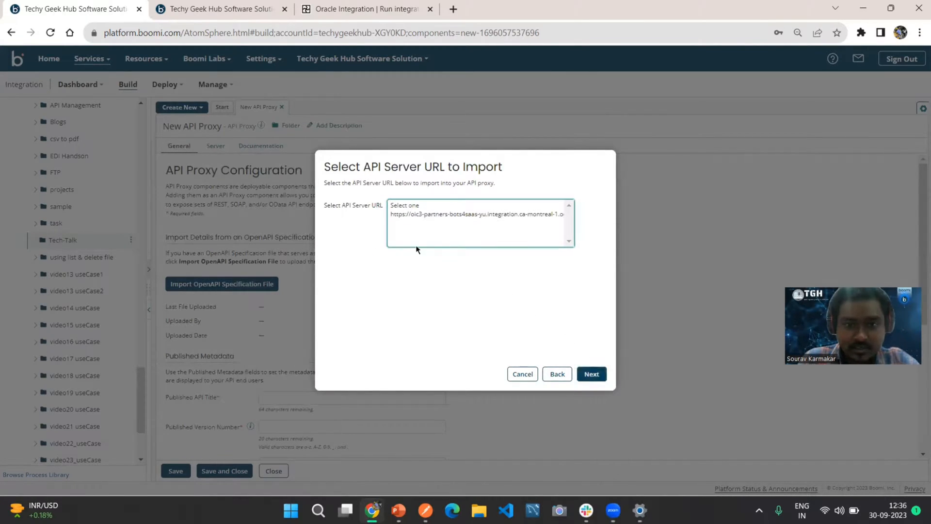
click(438, 216)
click(587, 374)
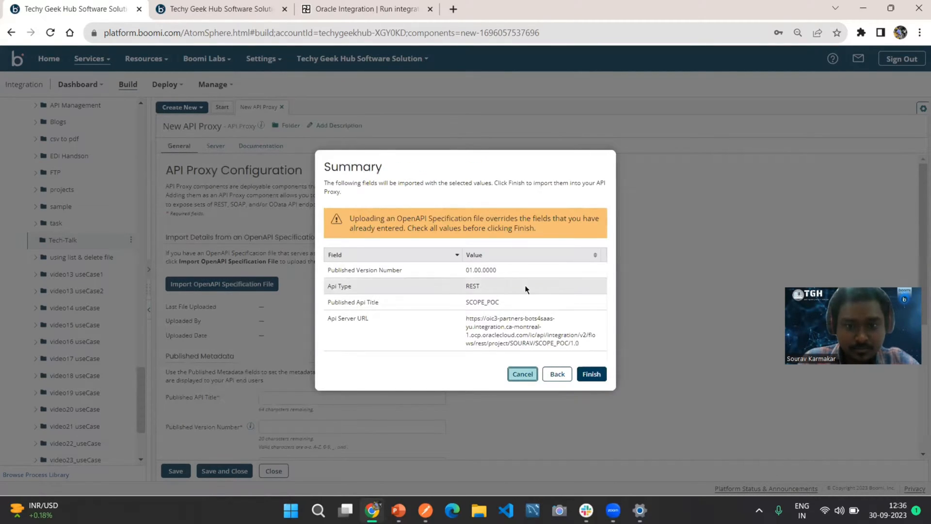
click(596, 377)
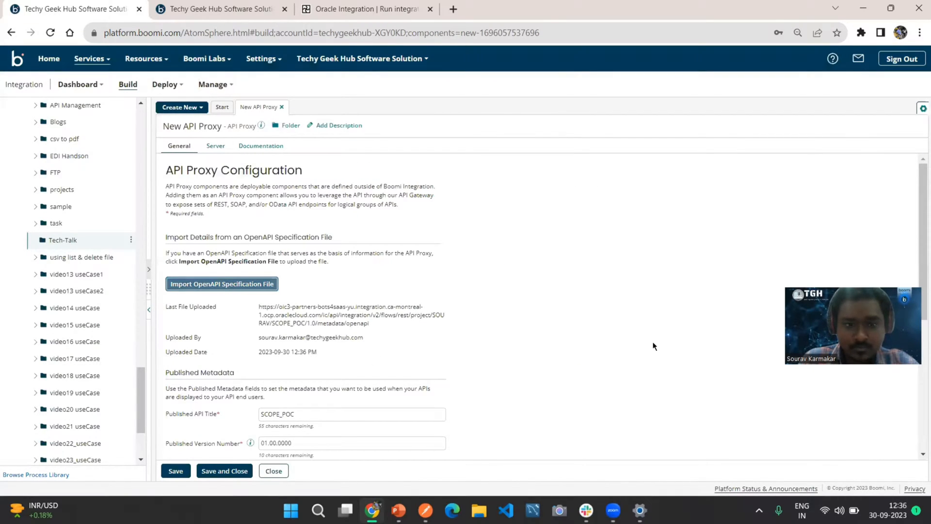
Review the imported specification's file URL and upload details.
drag(326, 364, 298, 321)
click(383, 350)
scroll(383, 347, down, 3)
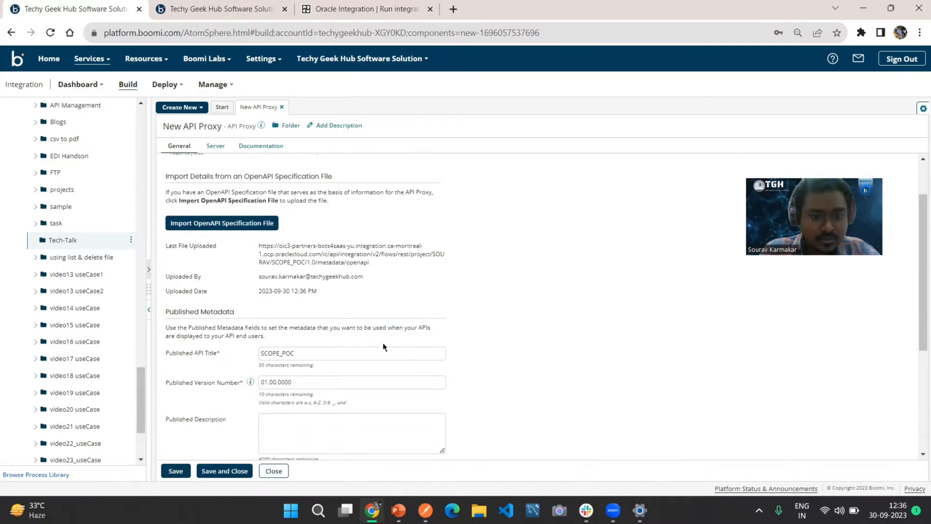
scroll(367, 262, down, 3)
scroll(370, 270, up, 2)
scroll(371, 279, down, 2)
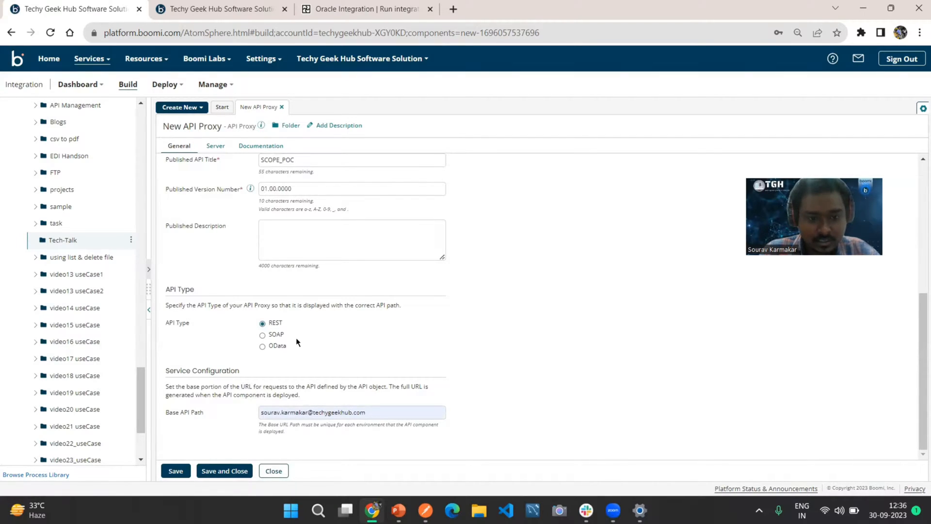
scroll(296, 341, up, 6)
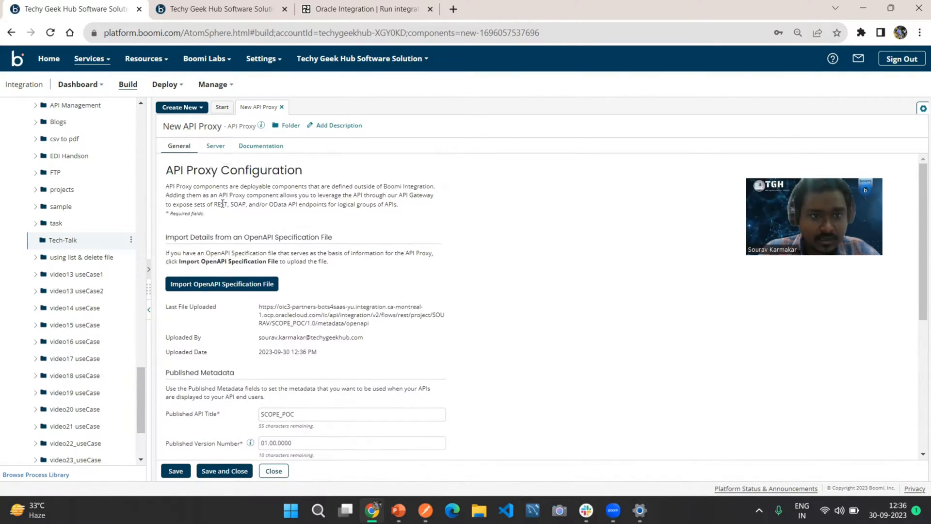
Set the server to Basic Authentication with a user name and encrypted password, declining the browser's save prompt.
click(217, 149)
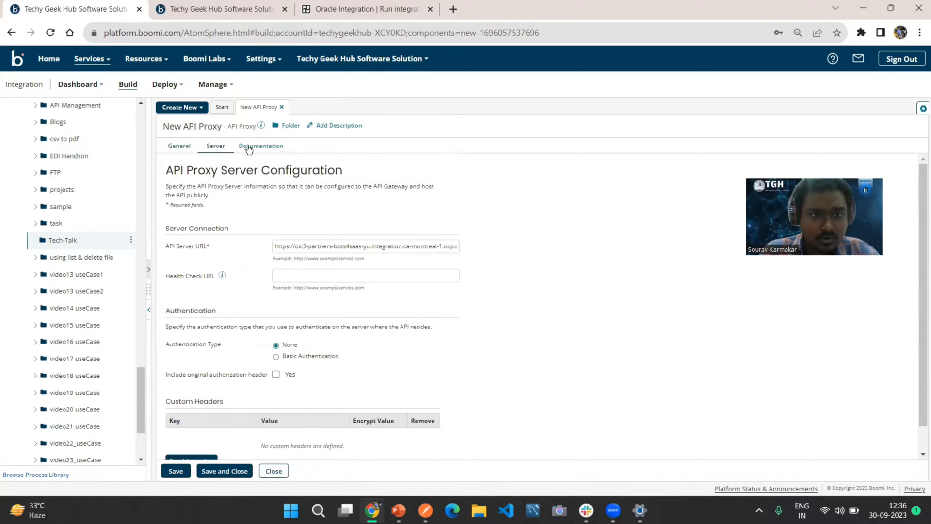
scroll(295, 313, down, 1)
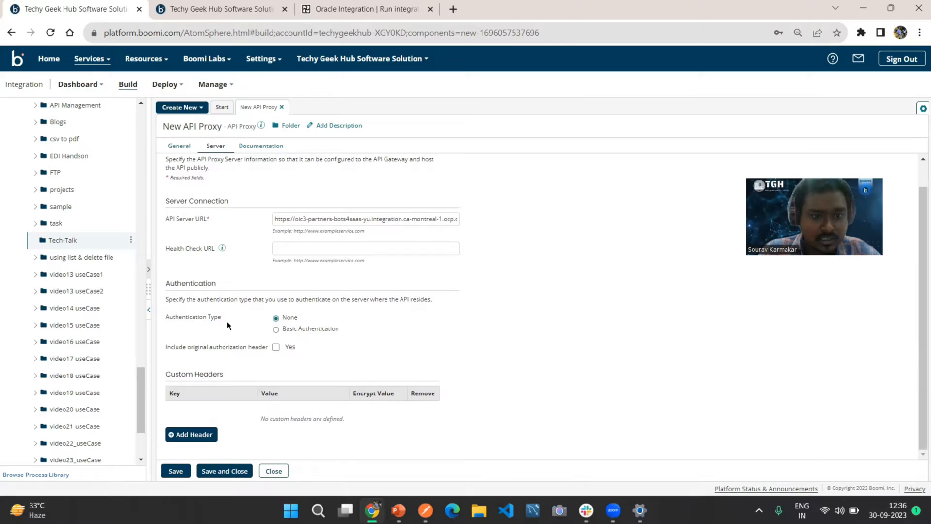
click(276, 330)
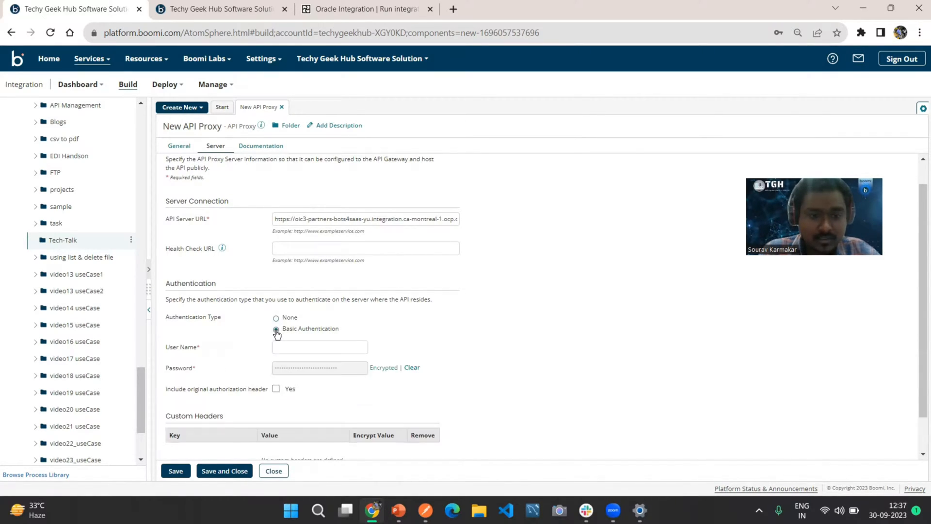
click(327, 350)
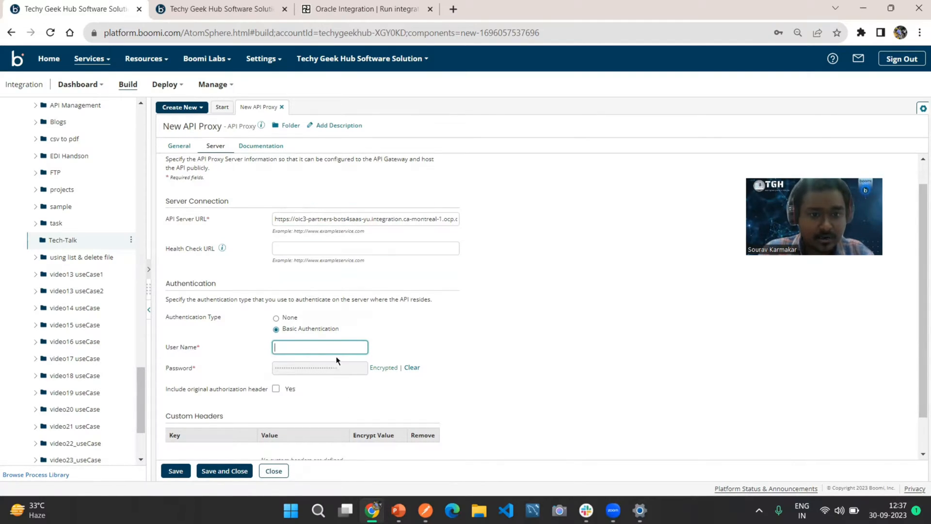
click(412, 369)
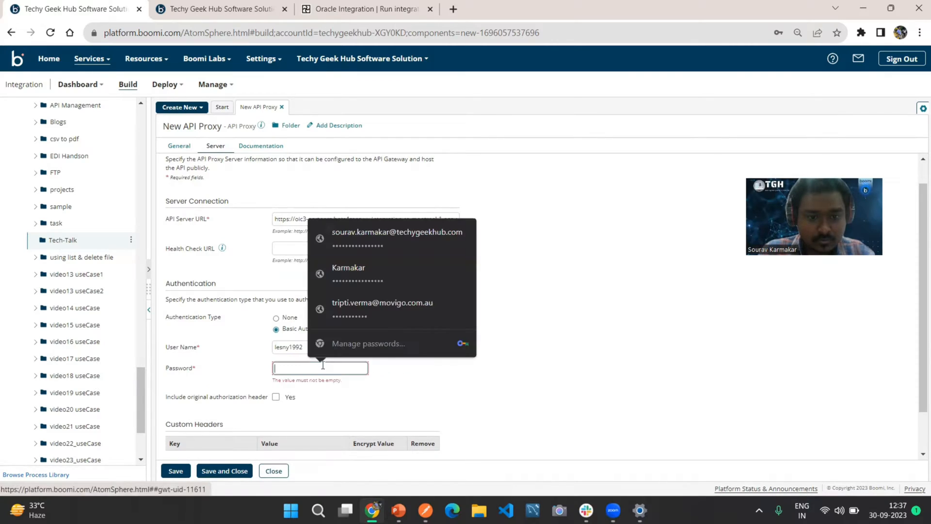
key(ctrl+v)
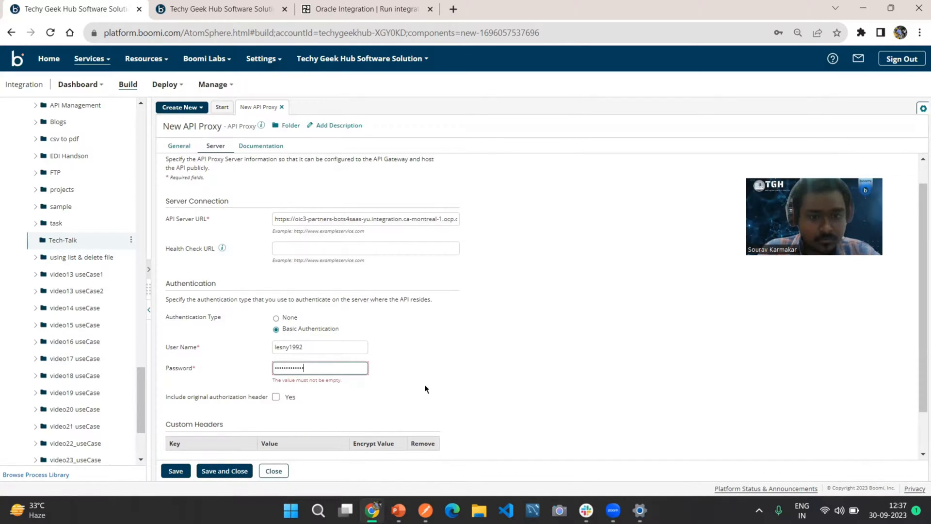
scroll(418, 395, down, 1)
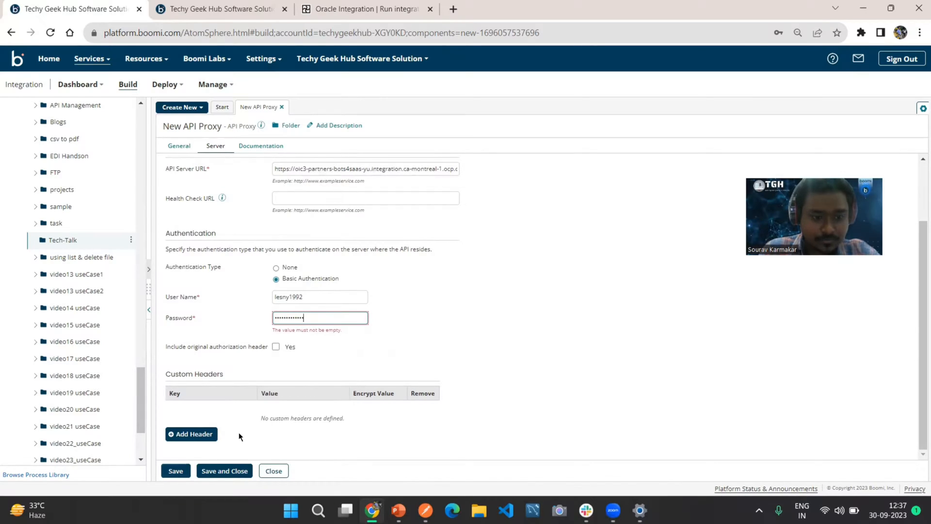
click(176, 471)
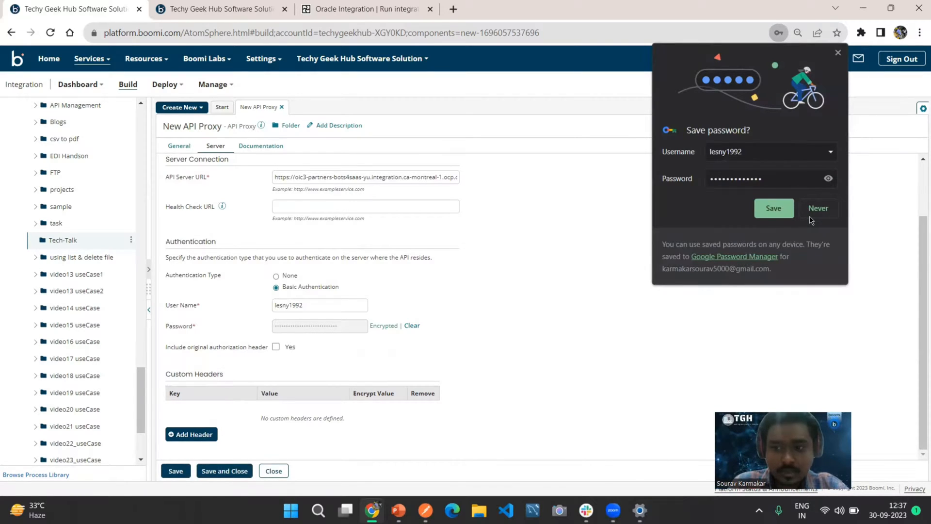
click(262, 146)
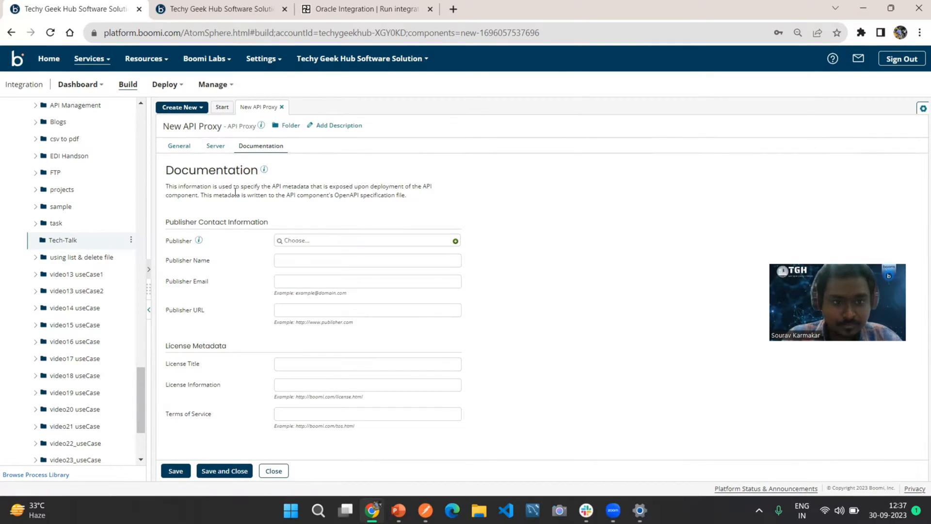
Save the New API Proxy from its General settings and begin packaging it.
click(187, 151)
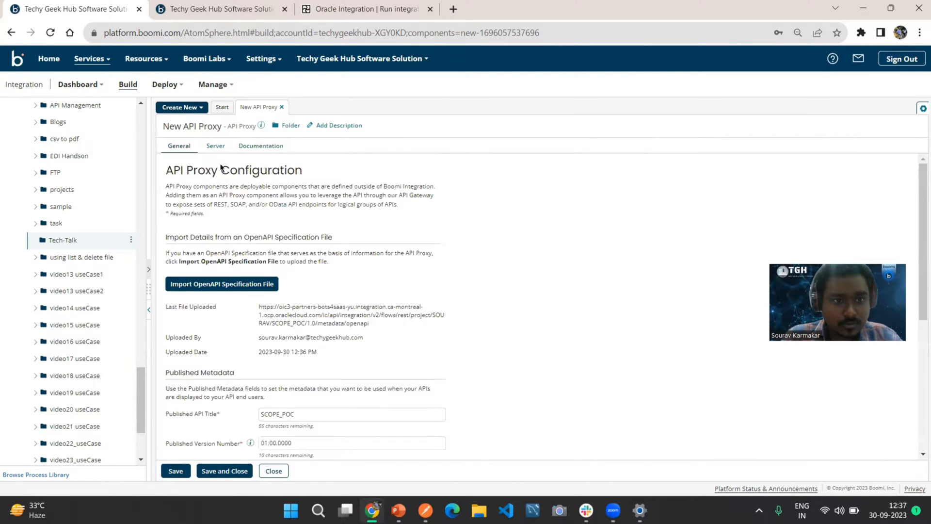
scroll(307, 258, down, 5)
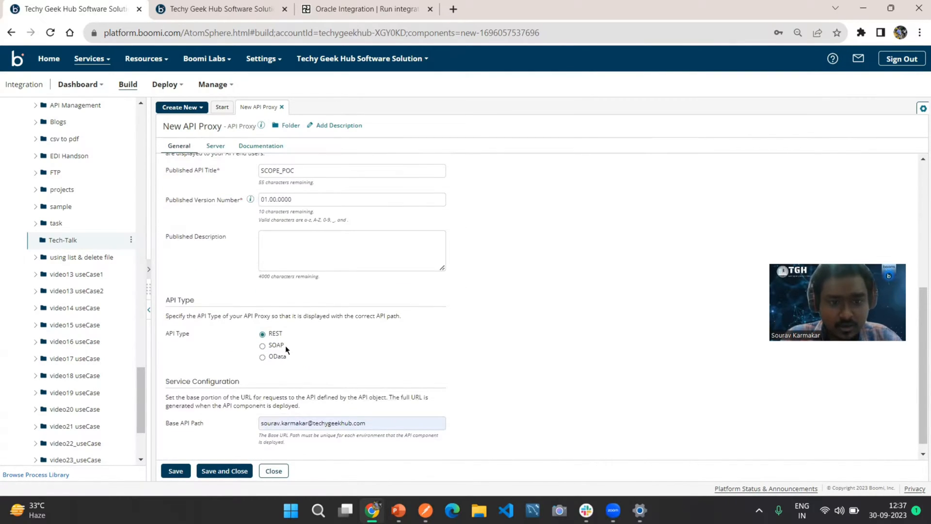
click(176, 471)
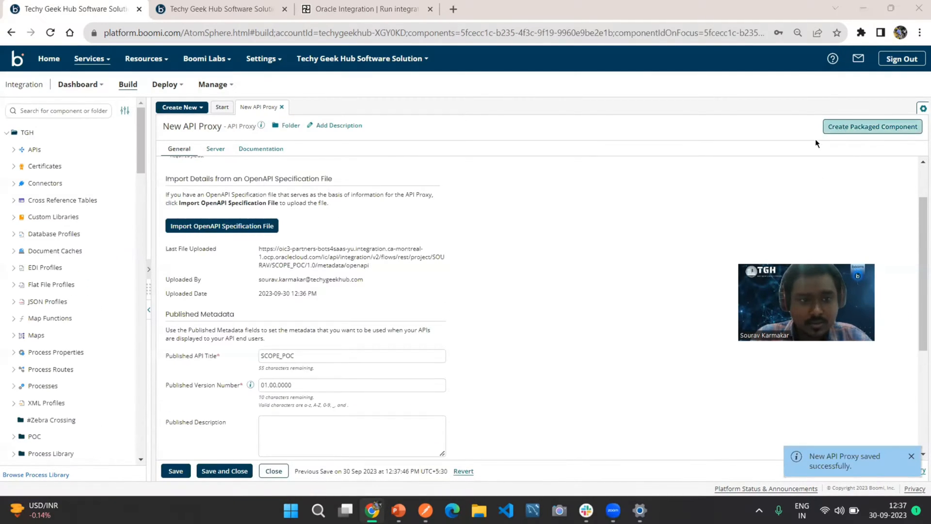
click(843, 128)
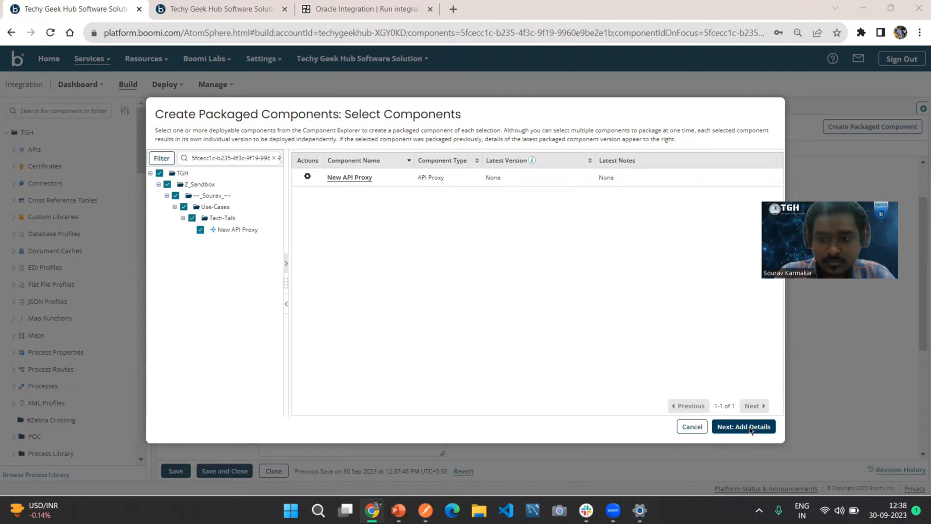
Create package version 1.0 of New API Proxy and deploy it to the #Sourav environment.
key(Escape)
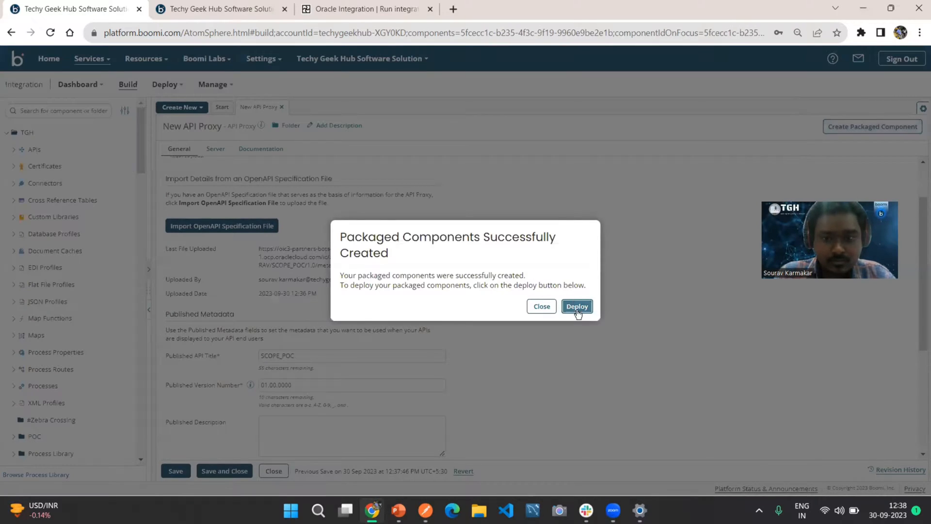
click(580, 305)
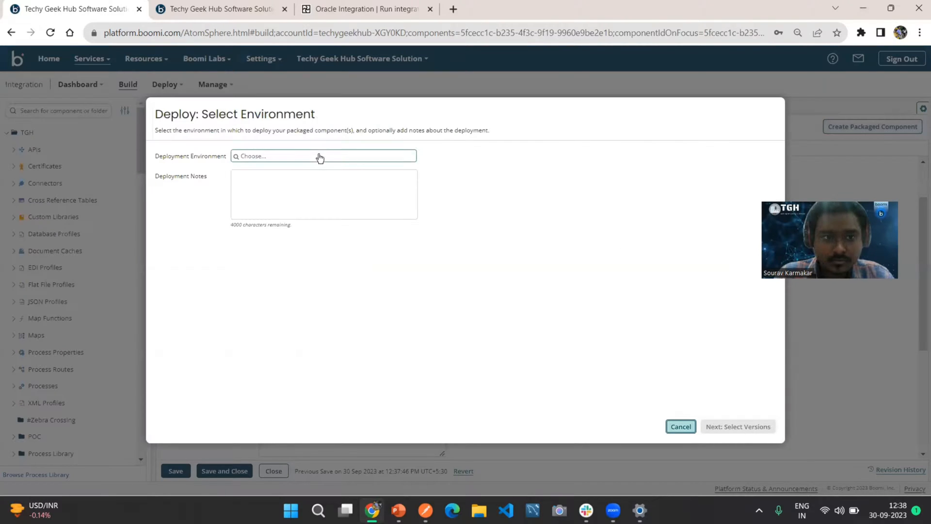
click(253, 159)
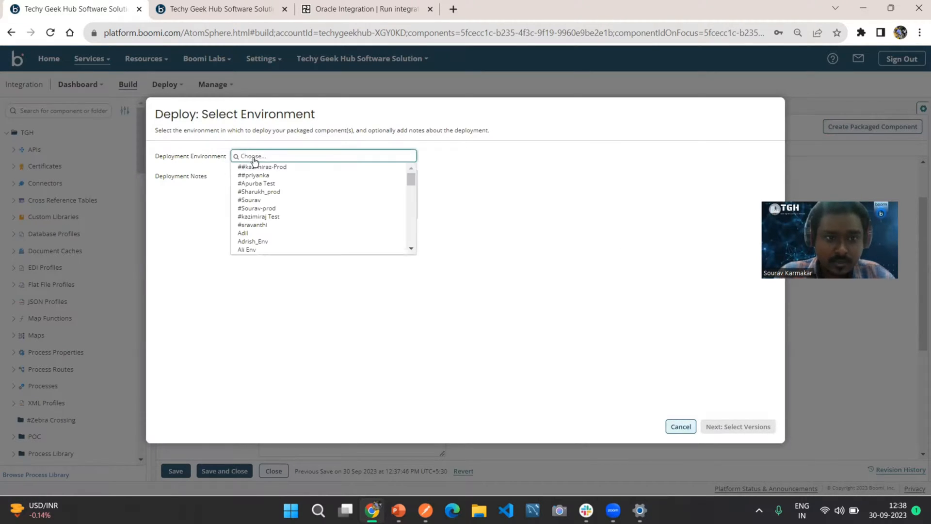
click(255, 200)
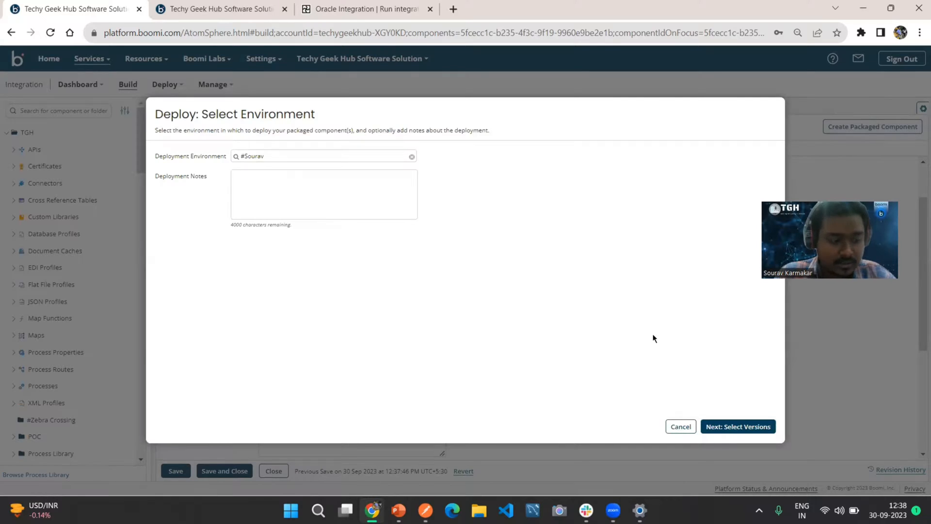
click(738, 426)
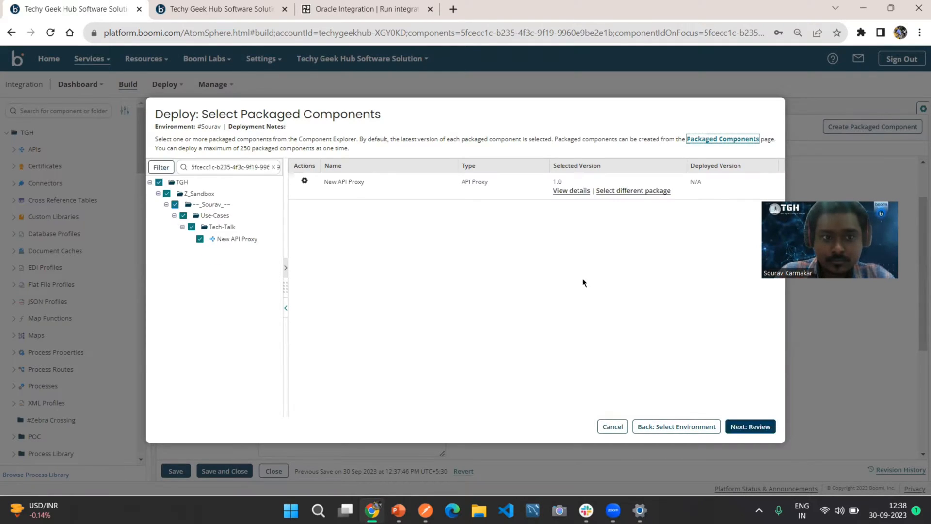
click(738, 426)
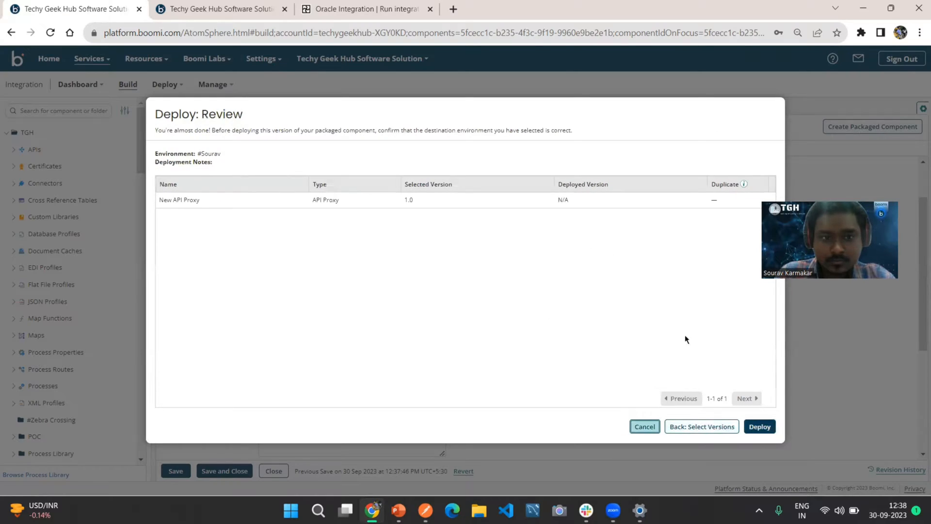
click(760, 428)
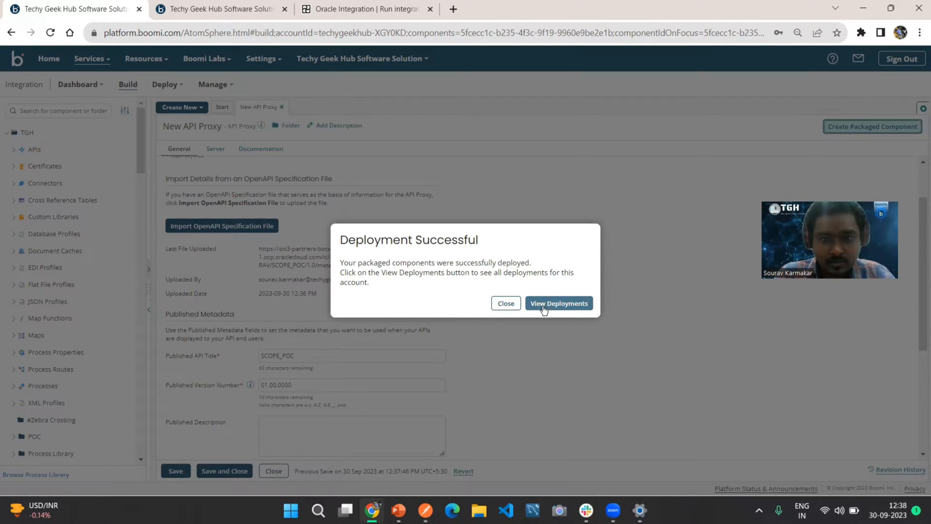
Close the Deployment Successful message and switch to the API Management tab.
click(506, 304)
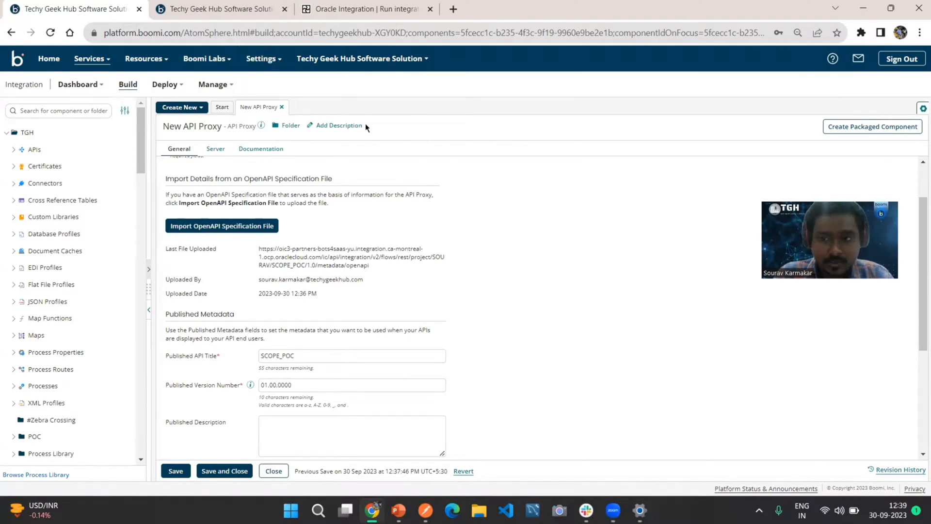
click(210, 7)
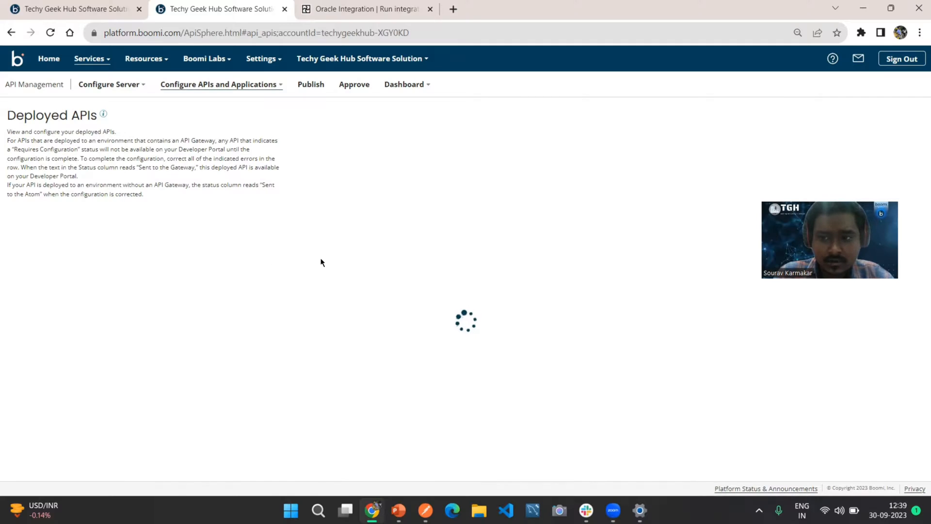
Search Deployed APIs for the New API Proxy and open its Incomplete plan settings.
click(202, 231)
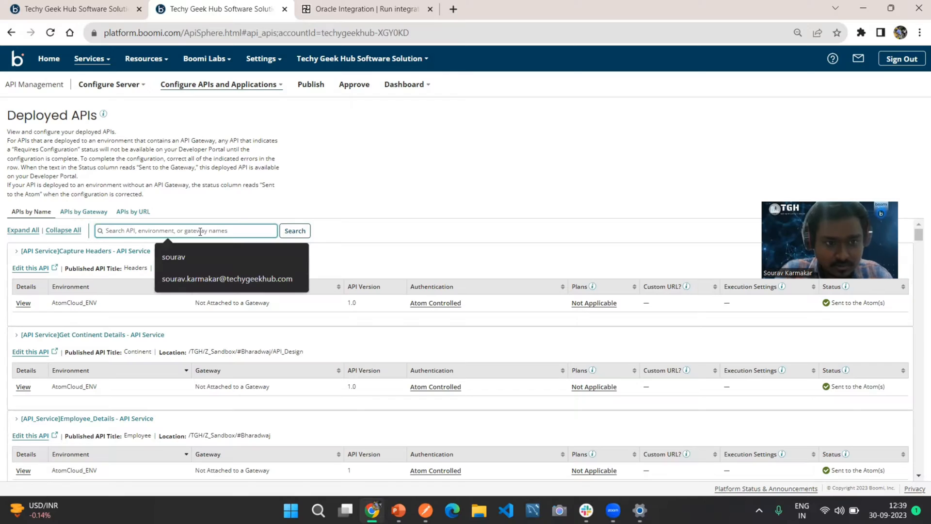
click(173, 257)
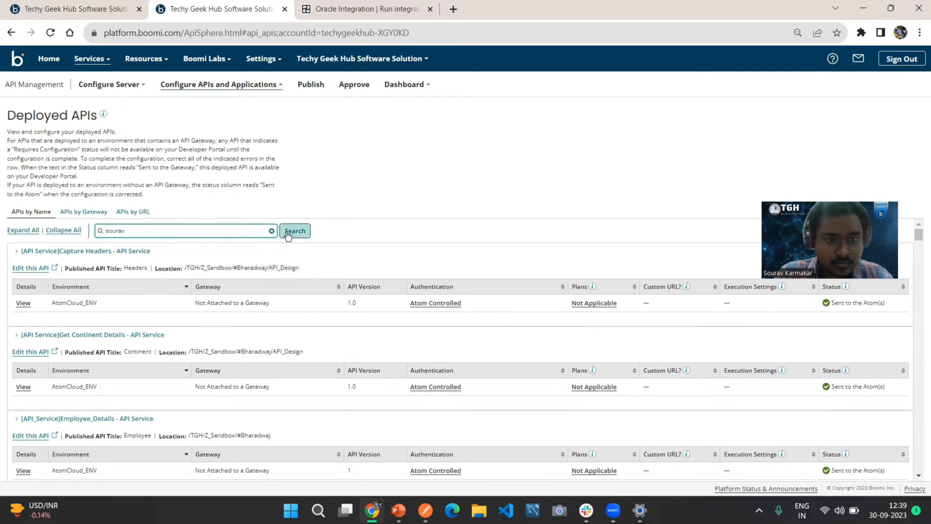
click(295, 231)
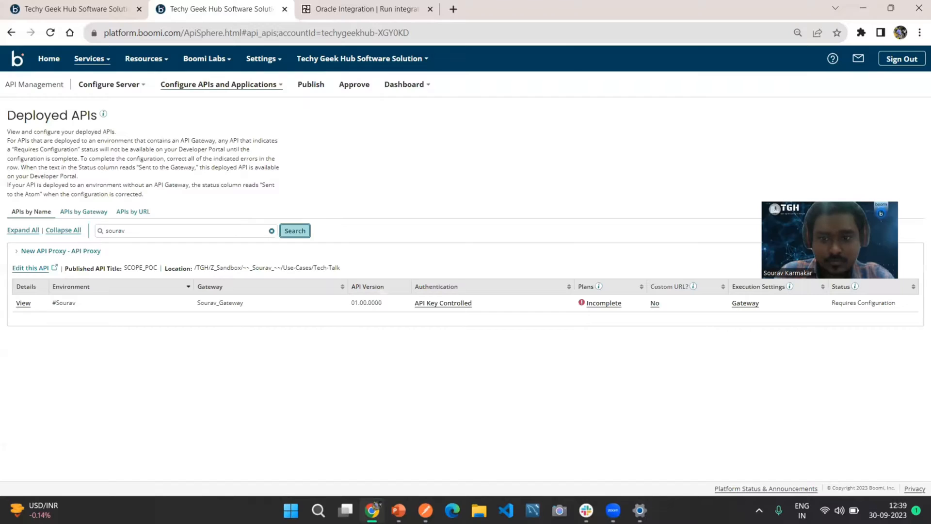
click(603, 303)
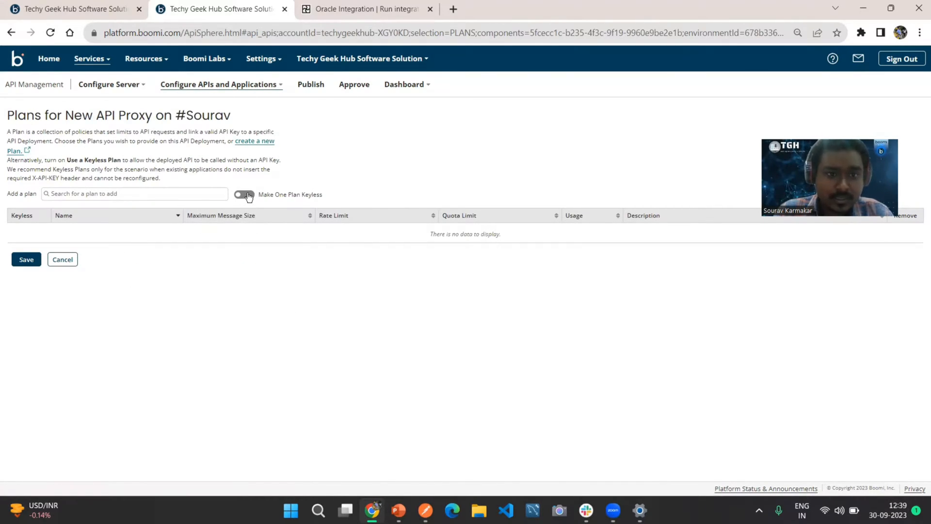
Add '10 calls per min' as the keyless plan and save, accepting the usage restrictions warning.
click(244, 196)
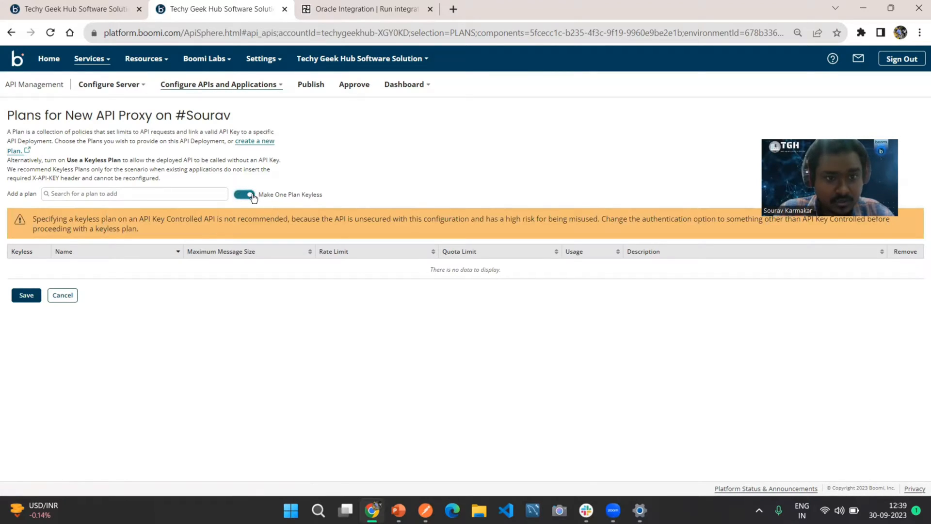
click(99, 194)
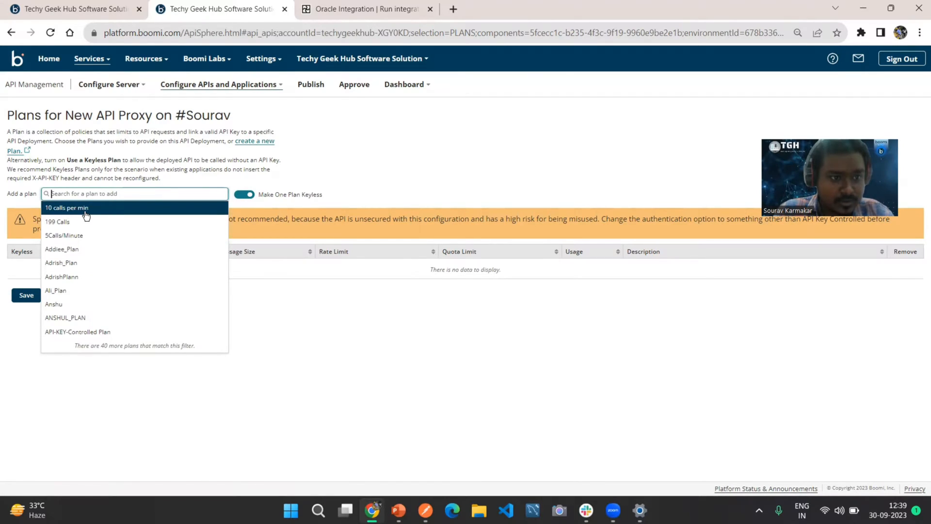
click(80, 209)
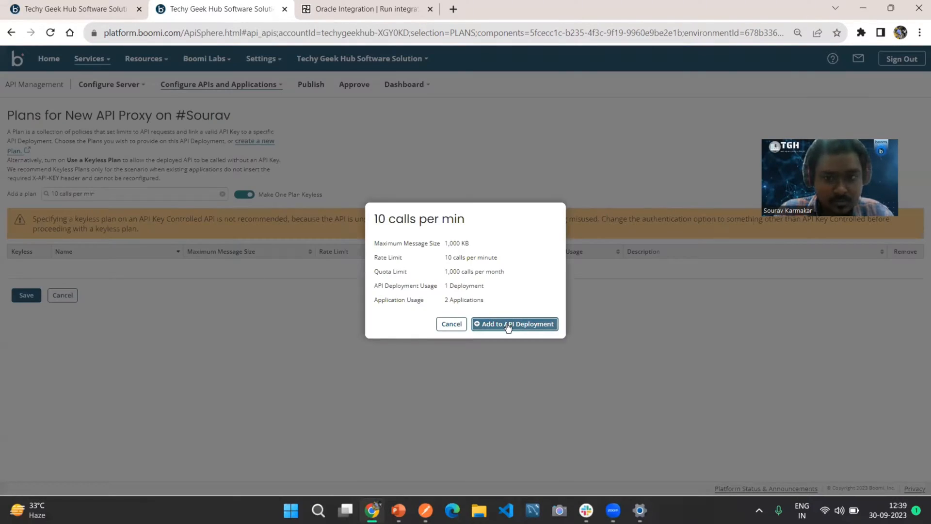
click(510, 324)
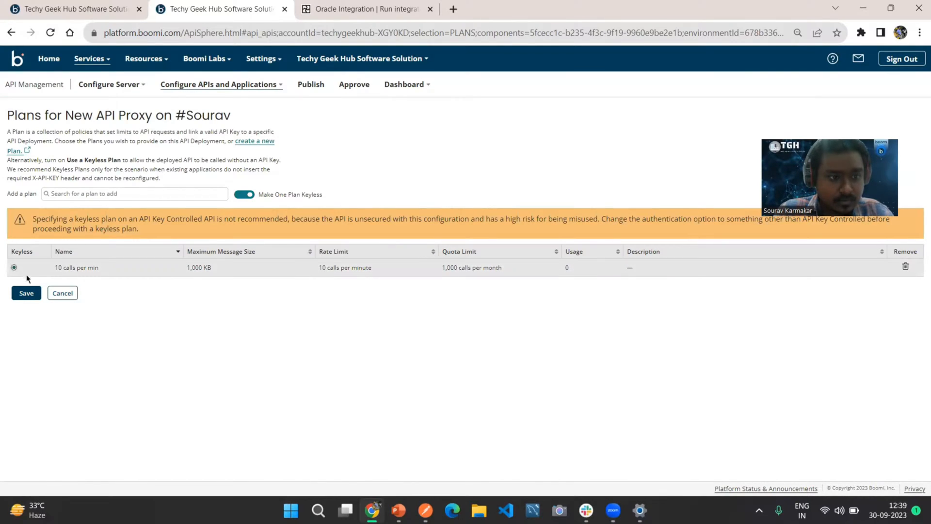
click(39, 293)
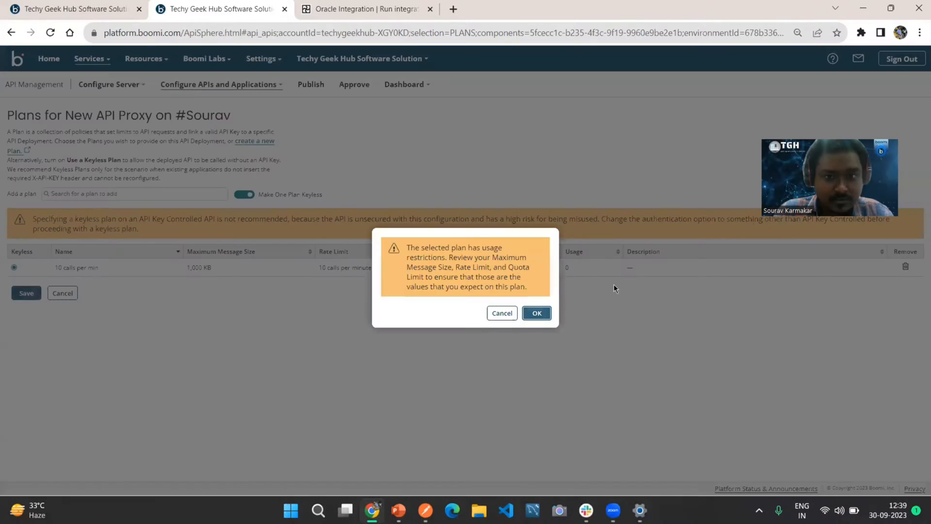
click(537, 315)
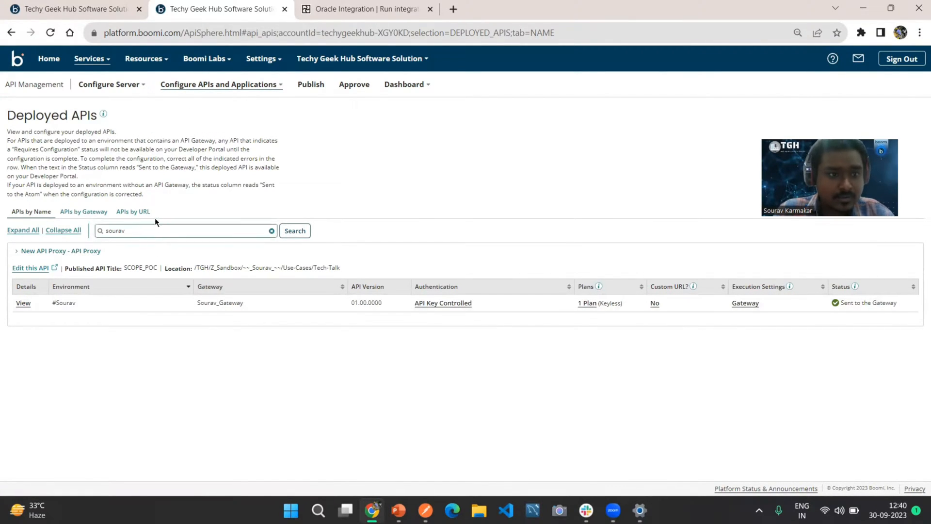
Copy the deployed proxy's base URL path from its REST gateway details and go to Postman.
click(23, 303)
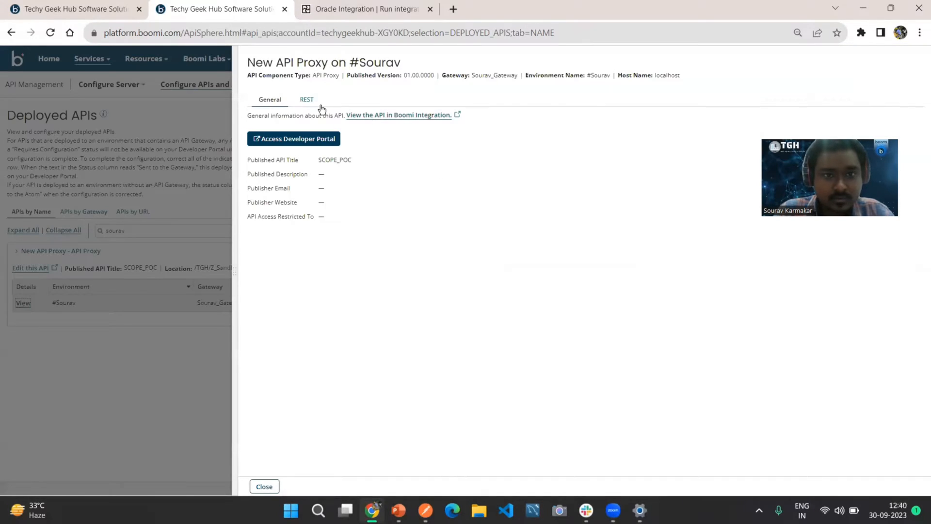
click(306, 100)
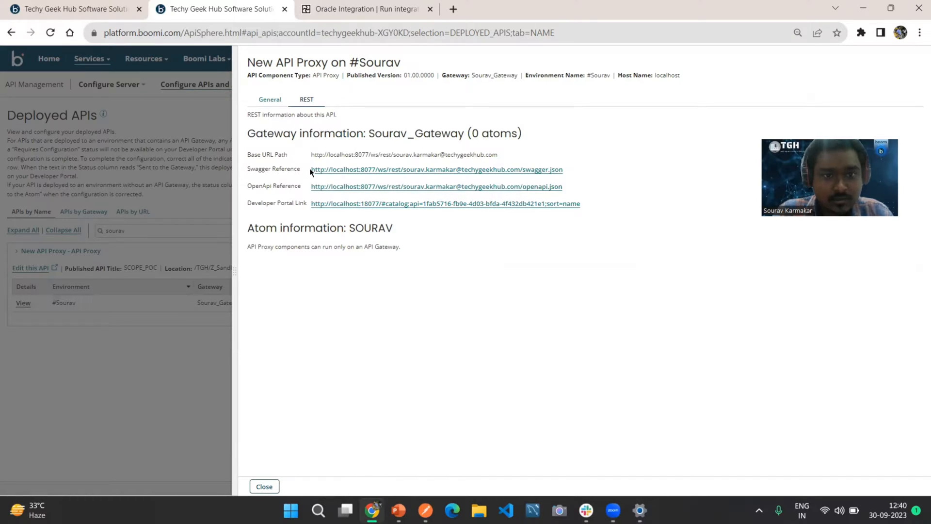
drag(309, 154, 489, 154)
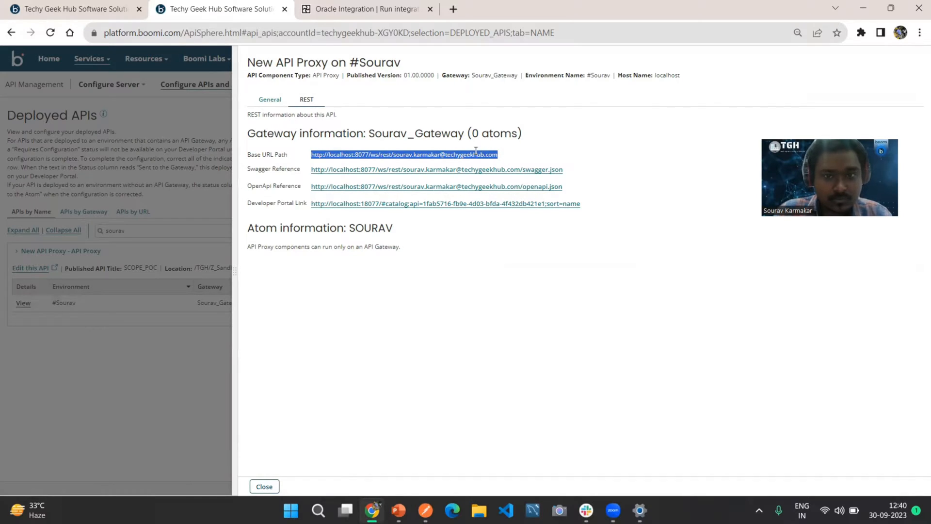
click(512, 139)
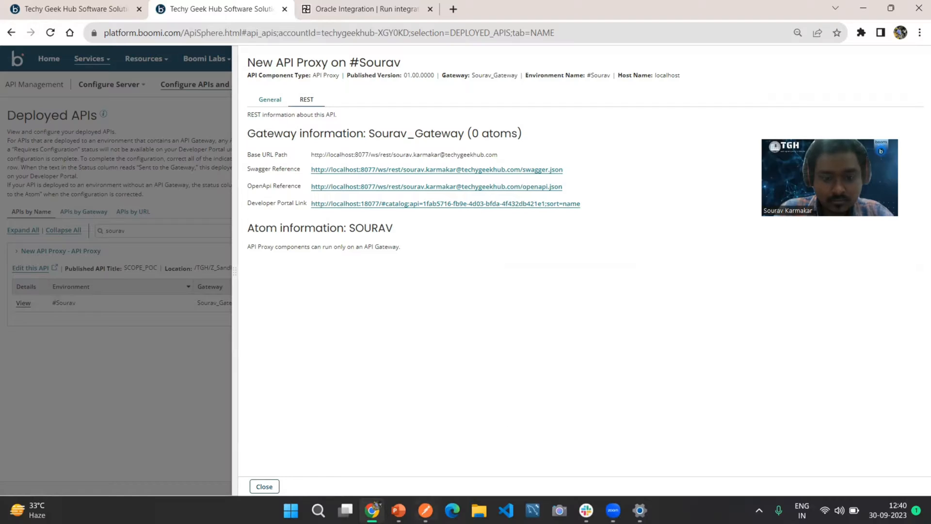
click(426, 510)
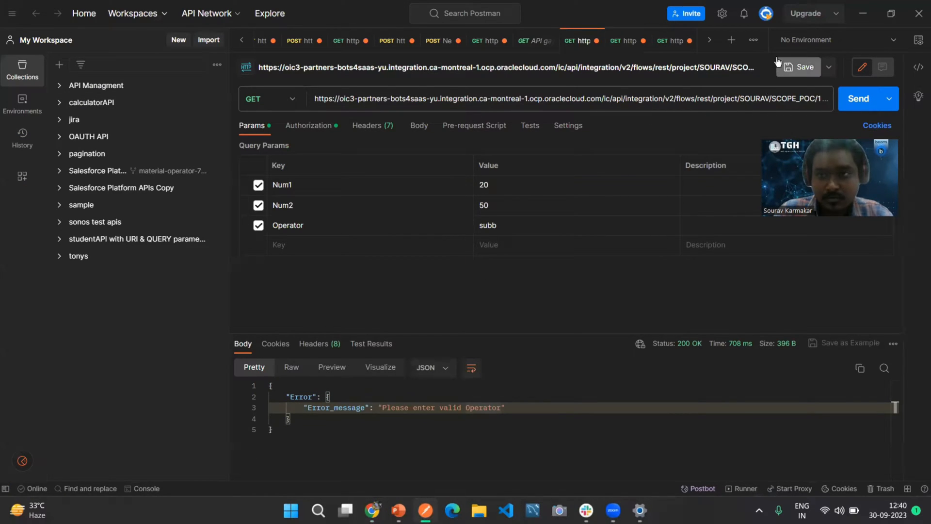
Paste the proxy's localhost:8077 base URL into a new Postman request, then minimize Postman.
click(732, 41)
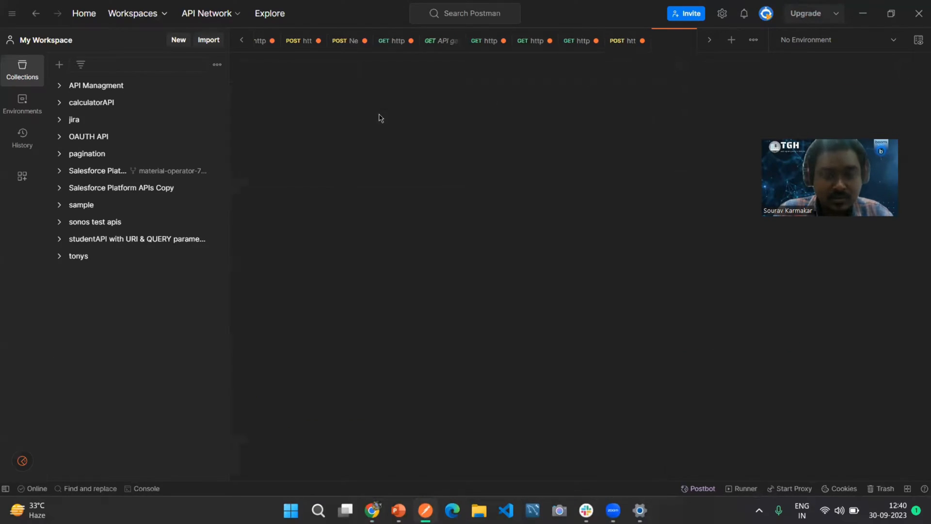
click(402, 96)
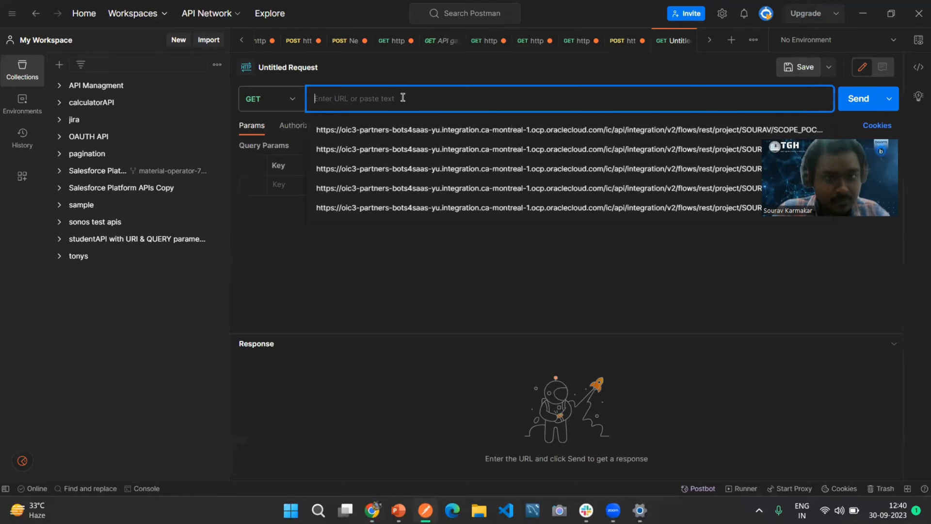
key(ctrl+v)
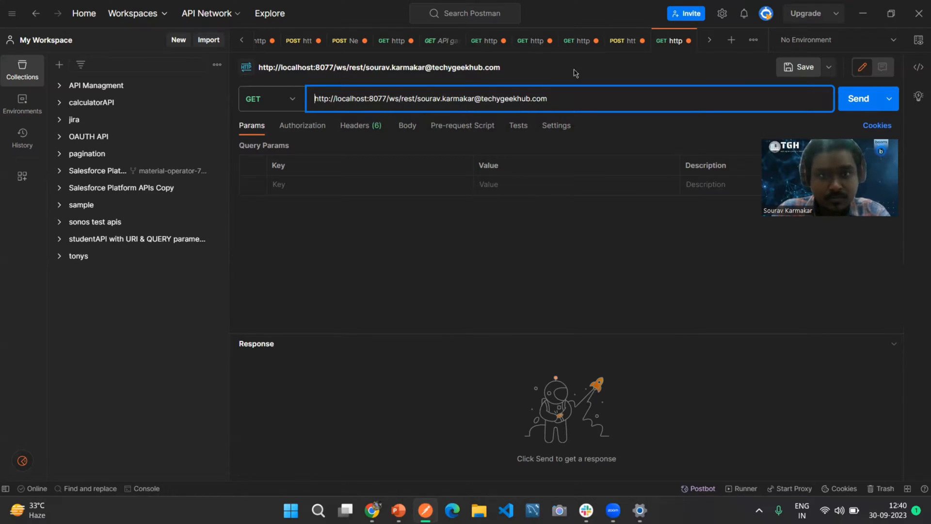
click(863, 13)
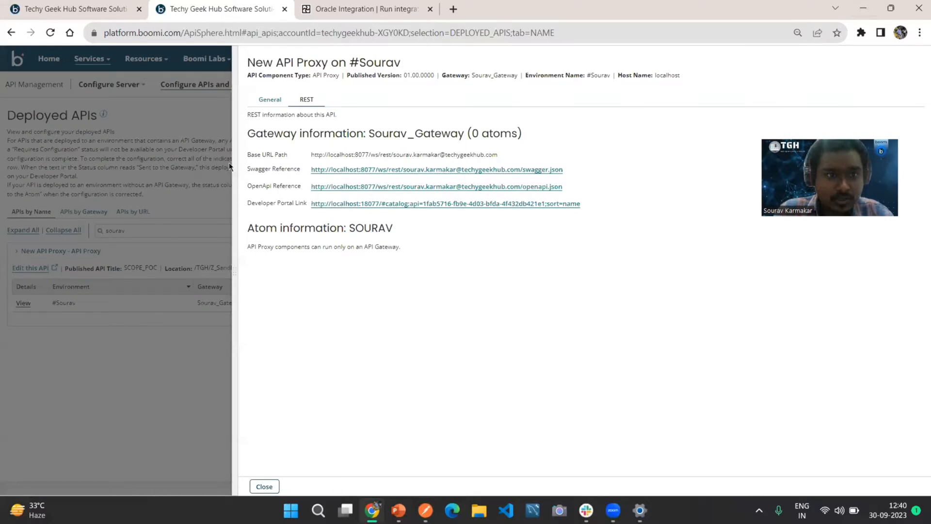
Open the atom's Shared Web Server settings through Atom Management.
click(77, 8)
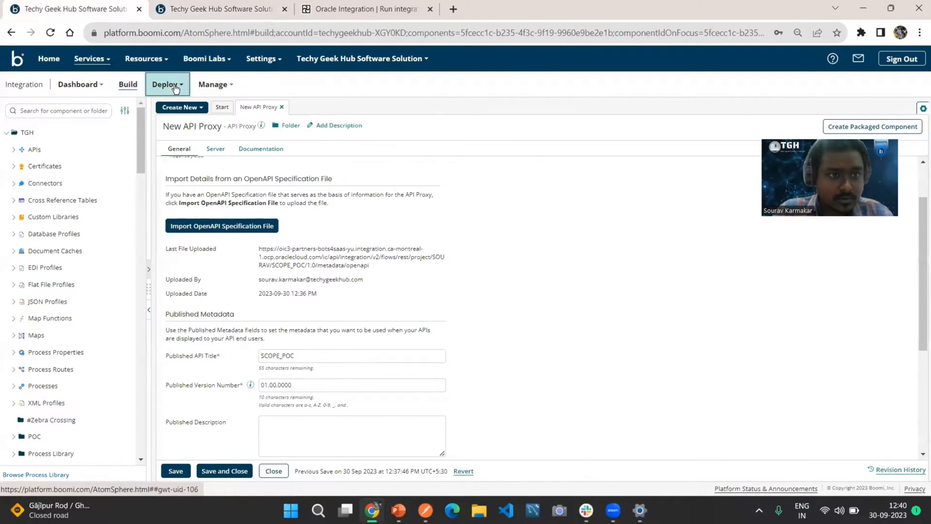
click(212, 85)
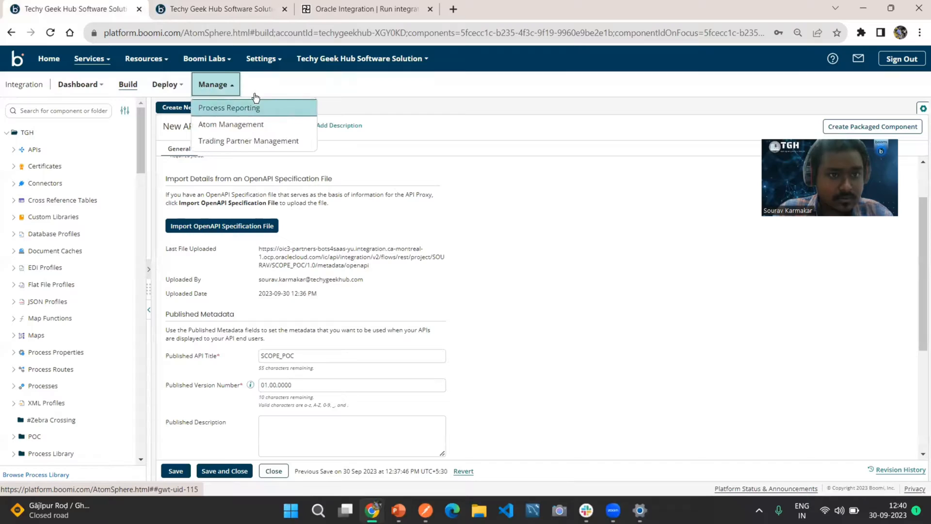
click(257, 126)
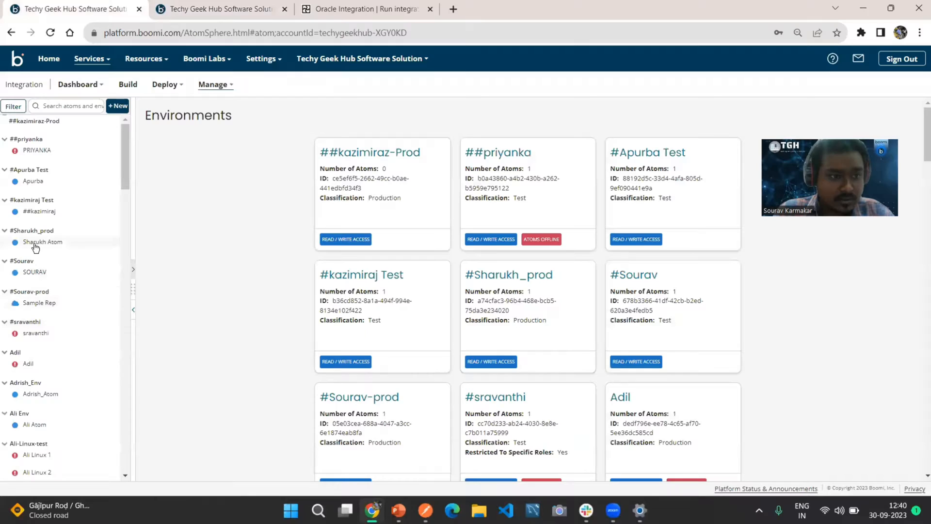
click(35, 273)
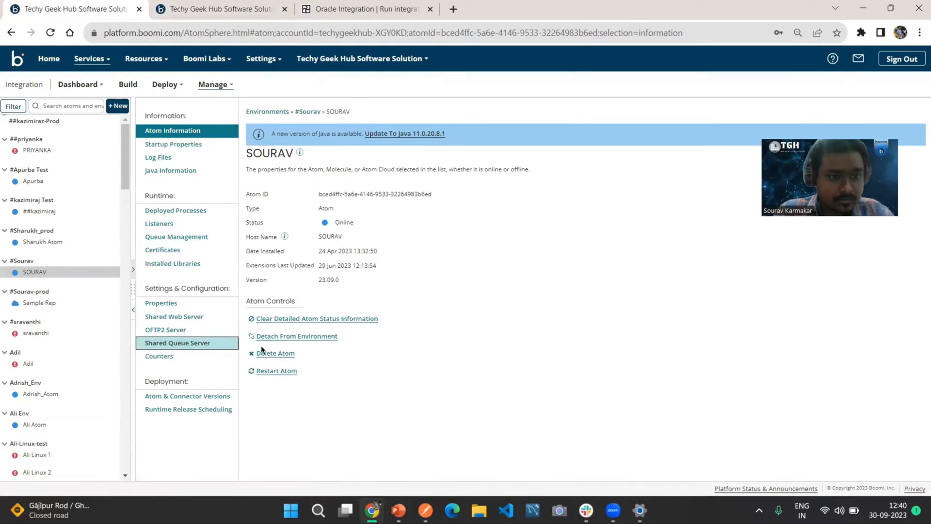
click(184, 318)
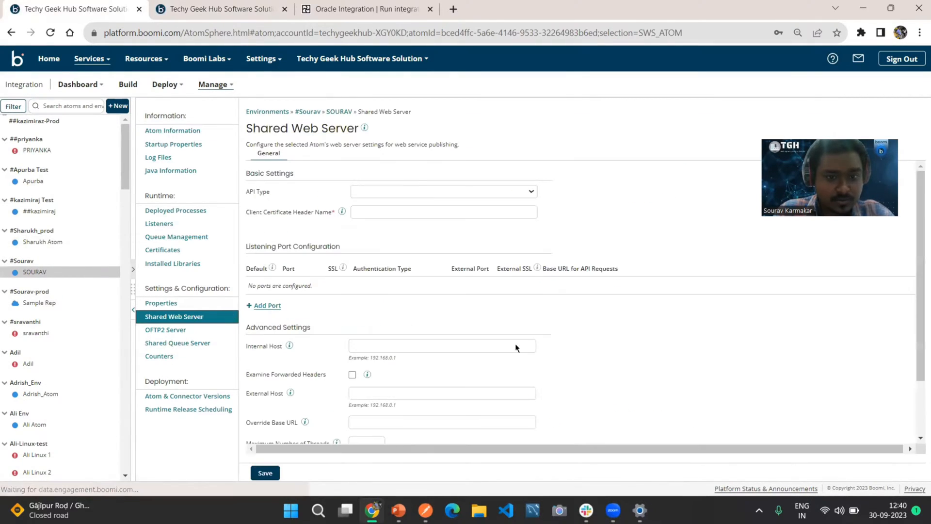
Set API Type to Advanced and Authentication Type to Gateway, save, and restart the plugin.
click(412, 196)
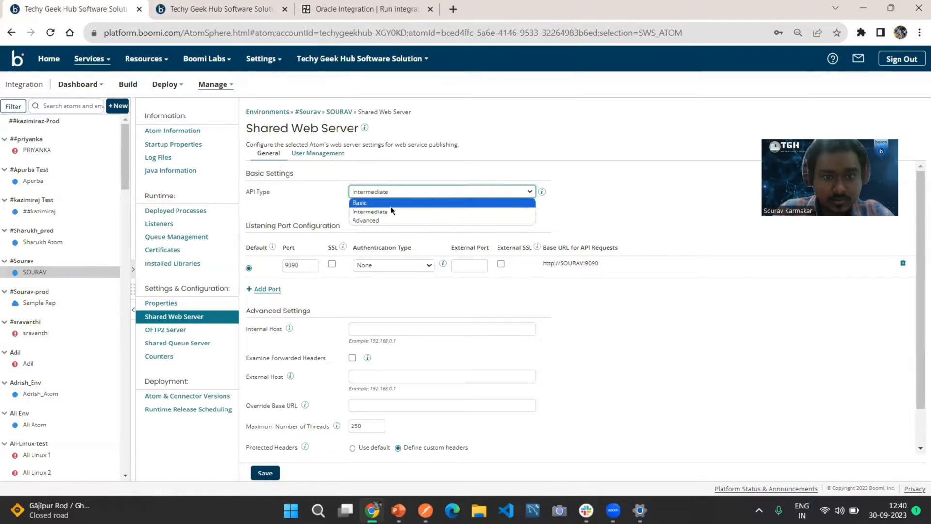
click(379, 221)
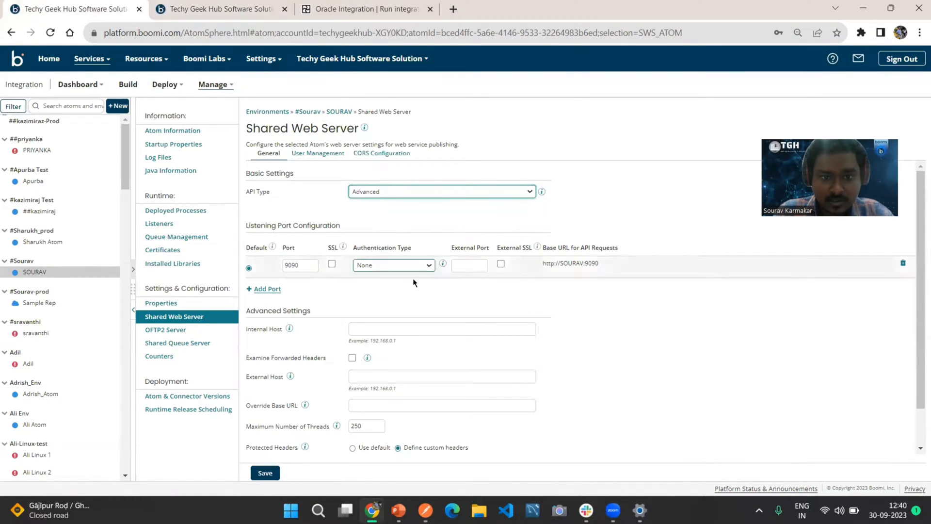
click(415, 265)
click(371, 318)
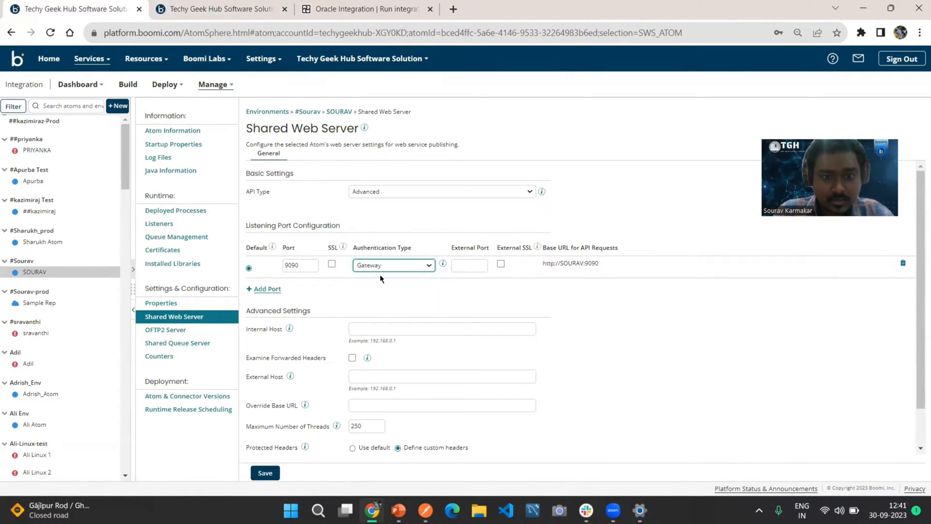
click(265, 472)
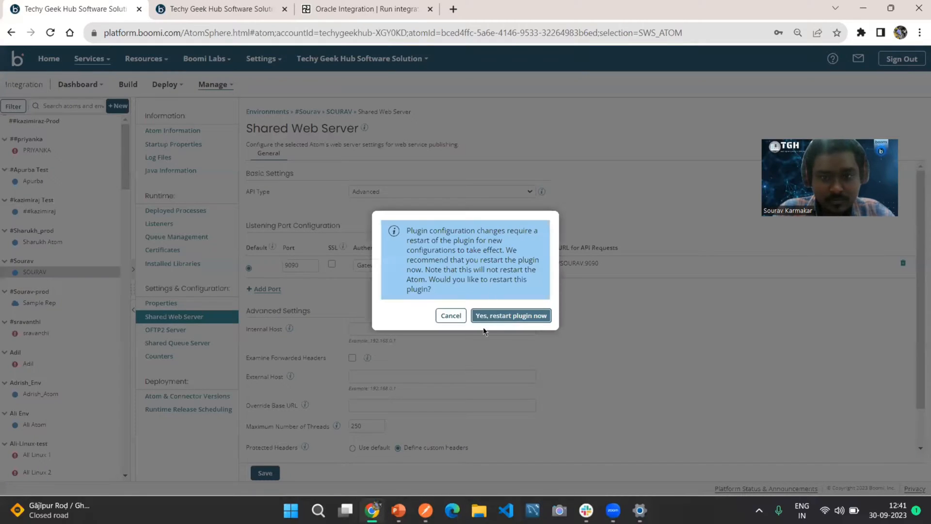
click(488, 317)
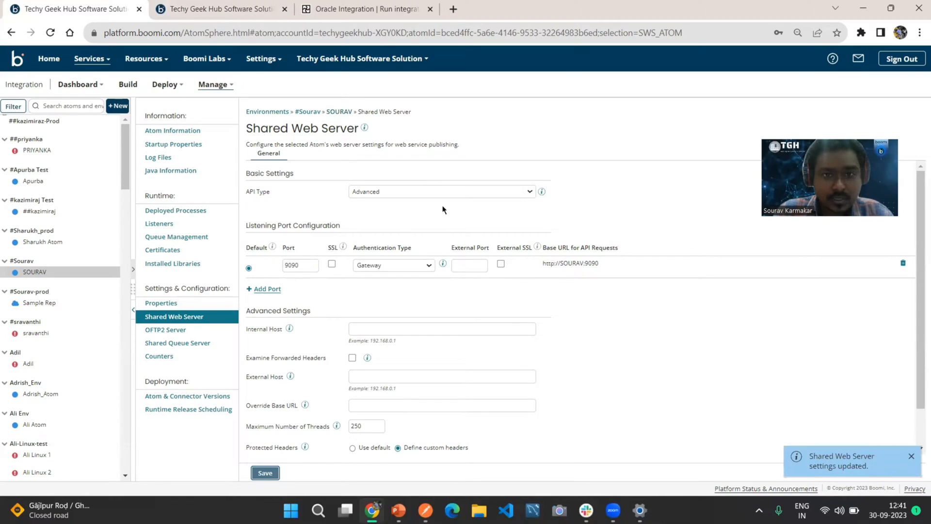
Send the request to the bare proxy base URL in Postman and review the response.
click(202, 6)
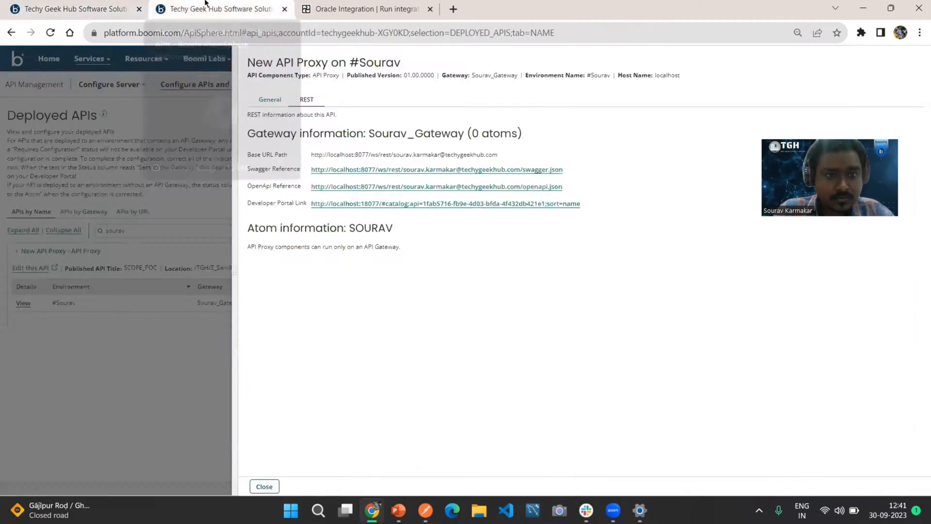
key(alt+Tab)
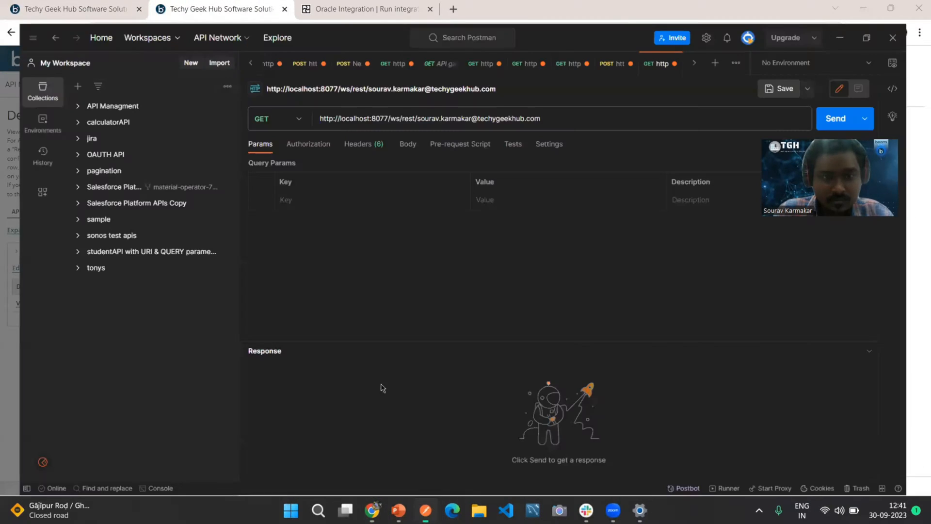
click(859, 106)
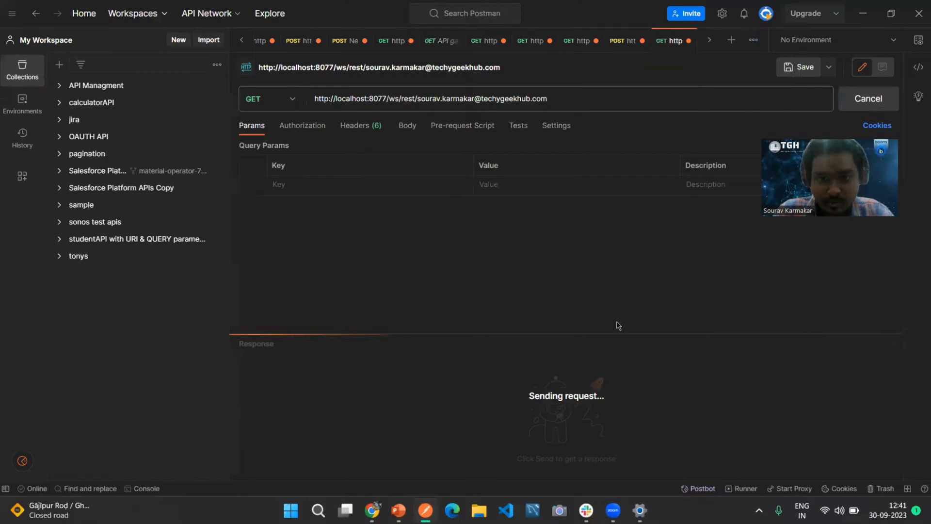
drag(617, 333, 613, 261)
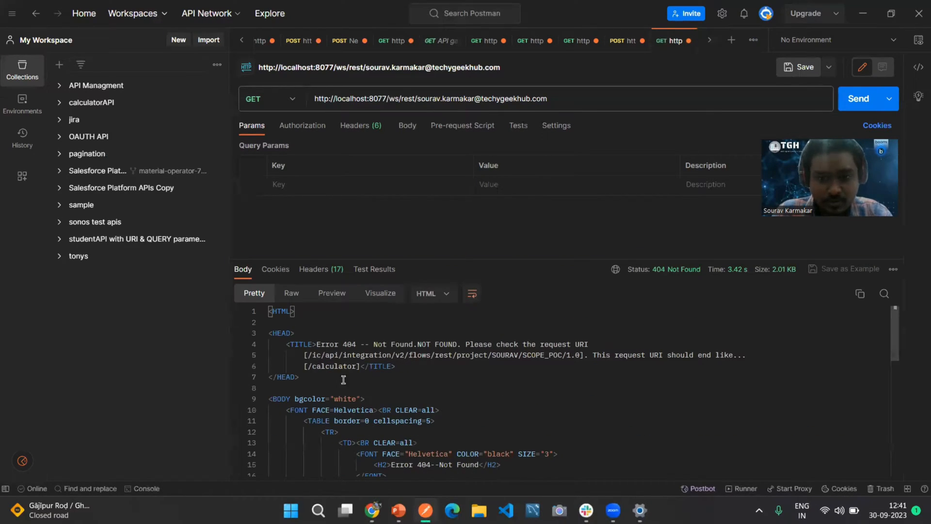
drag(307, 367, 355, 369)
key(ctrl+c)
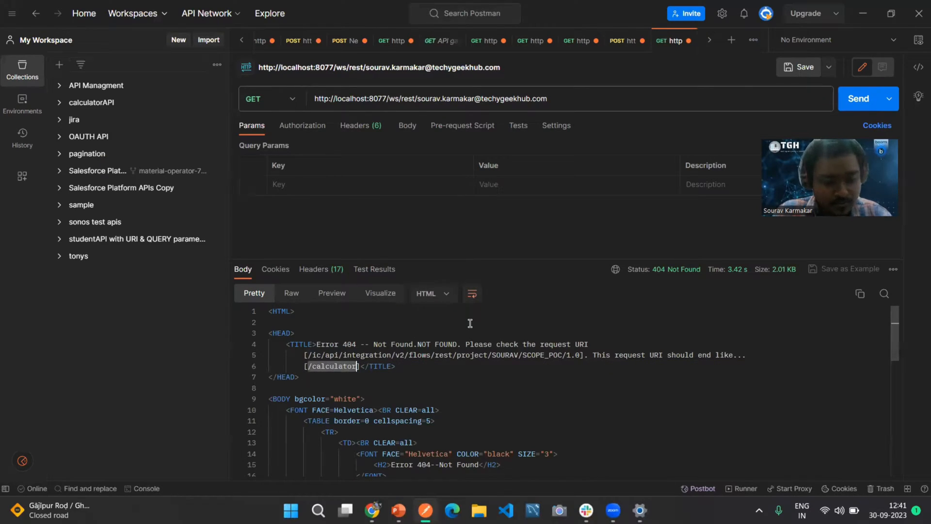
Append /calculator to the URL path and resend, getting 200 OK with 'Please enter valid Operator'.
click(557, 96)
key(ctrl+v)
key(BackSpace)
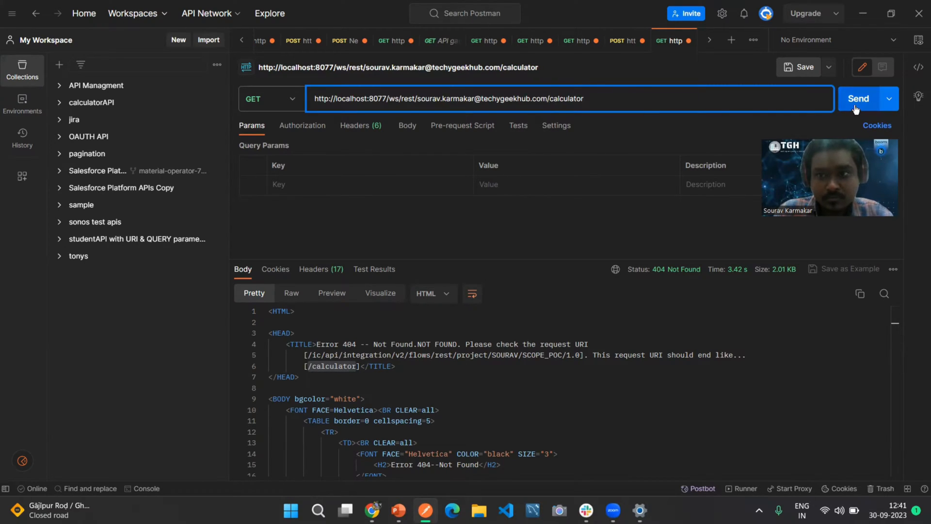
click(880, 105)
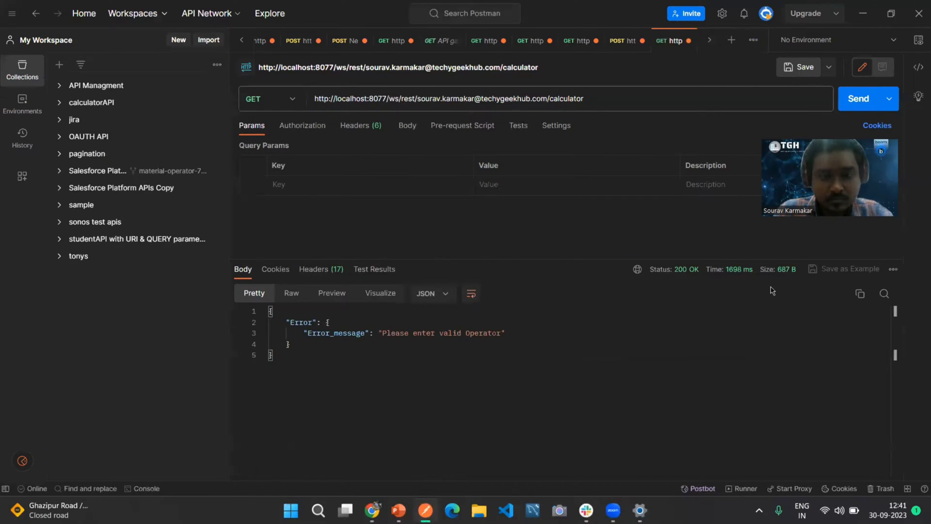
drag(383, 335, 498, 334)
click(484, 333)
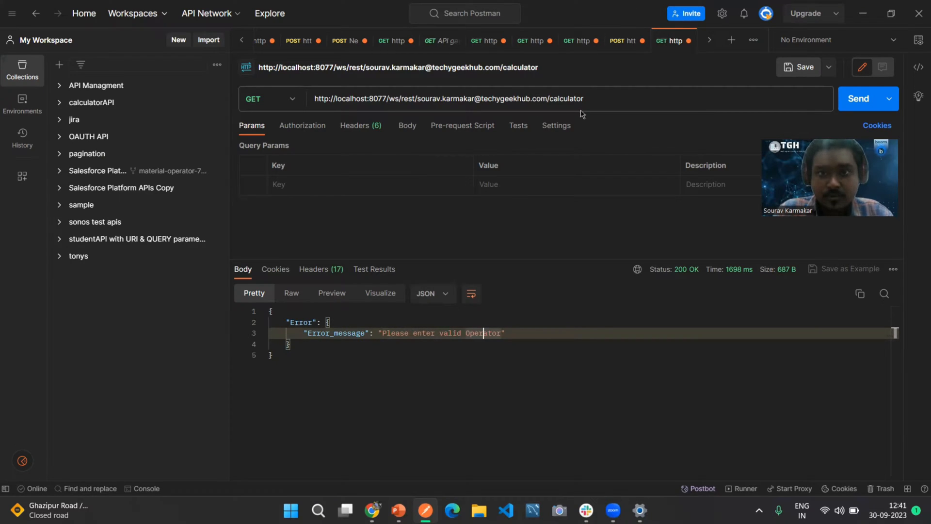
Copy the Num1=100, Num2=50, Operator=add query string from the other calculator tab into the proxy request.
click(571, 43)
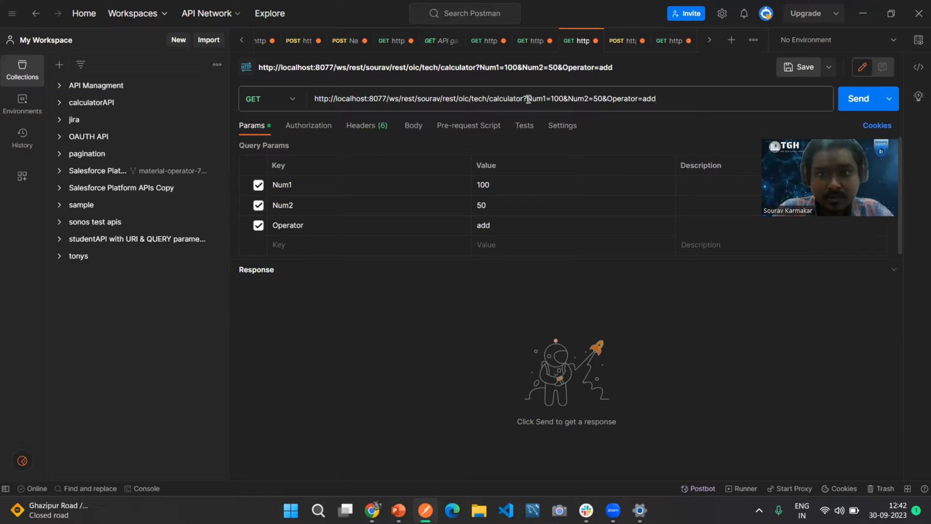
drag(525, 98, 660, 94)
key(ctrl+c)
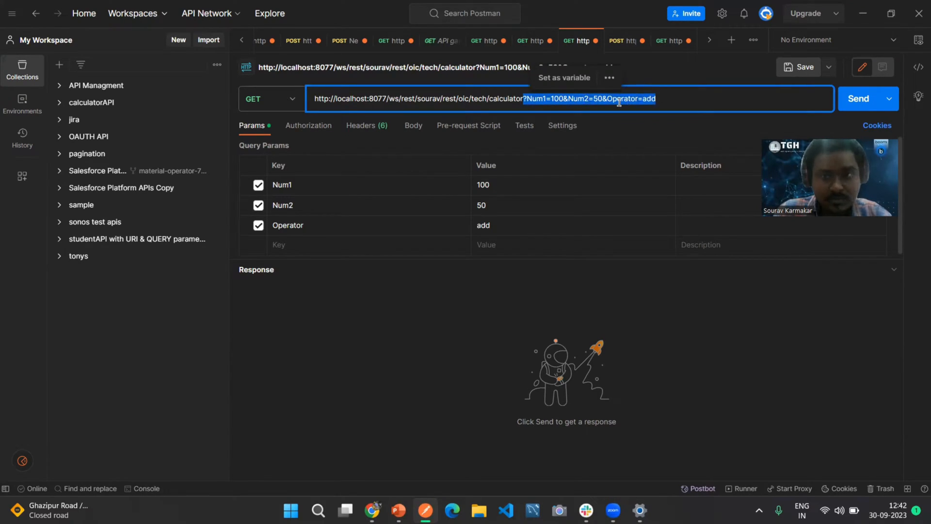
click(619, 103)
click(672, 45)
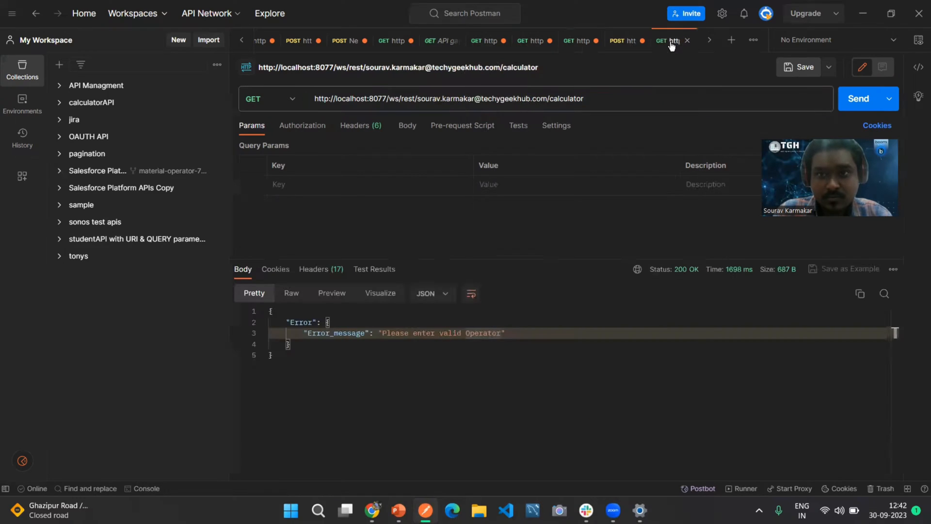
click(610, 98)
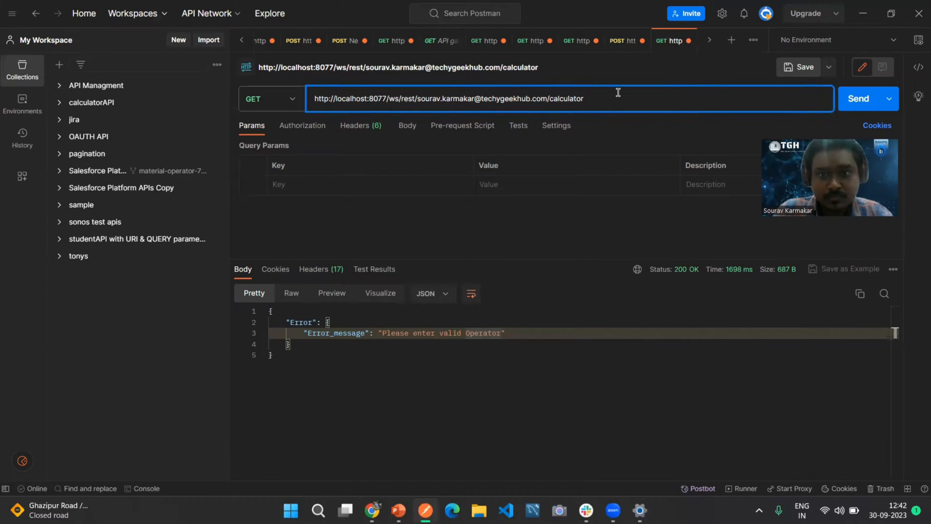
key(ctrl+v)
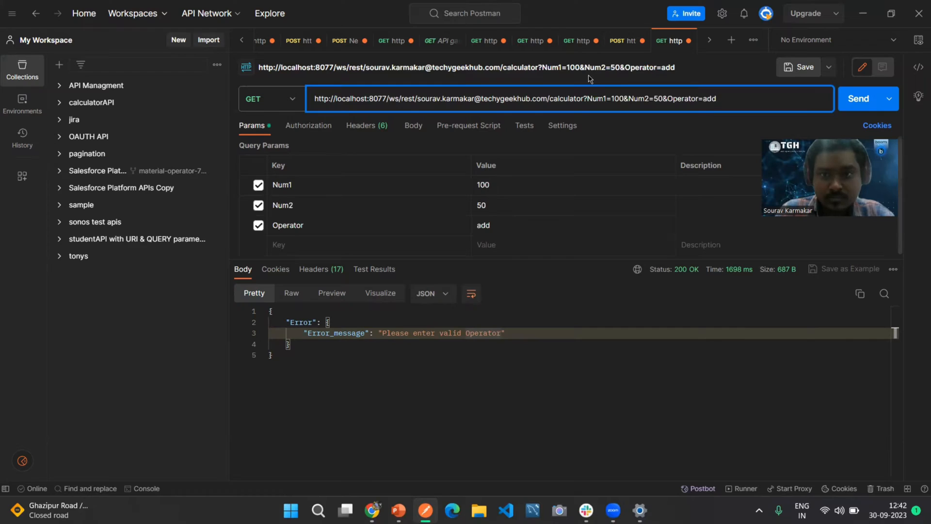
drag(586, 99, 696, 99)
click(705, 99)
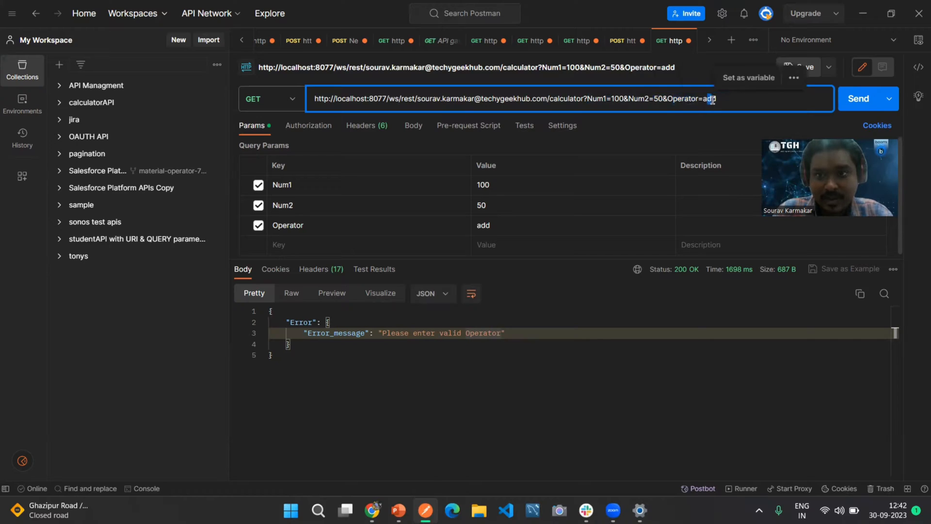
Send the proxied add request, getting Addition 150, review the URL's base path, and minimize Postman.
click(855, 108)
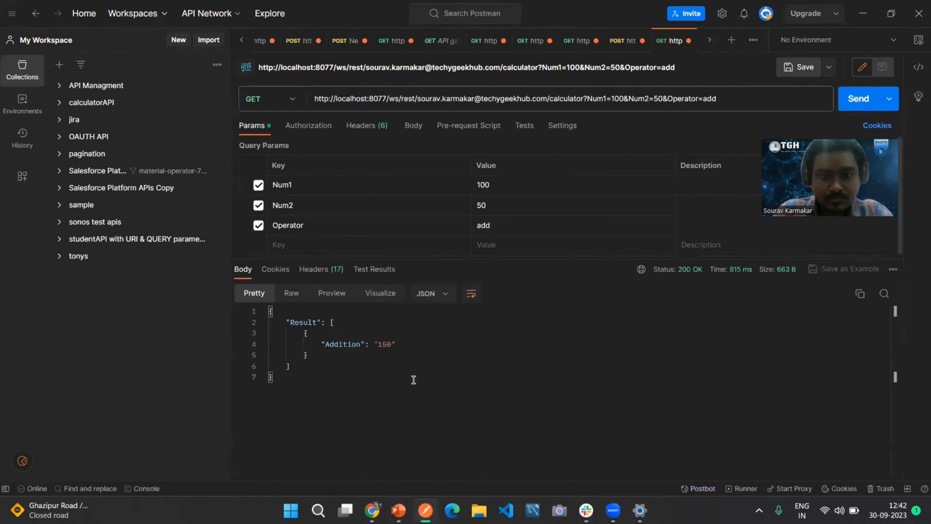
drag(377, 344, 397, 343)
drag(314, 99, 715, 98)
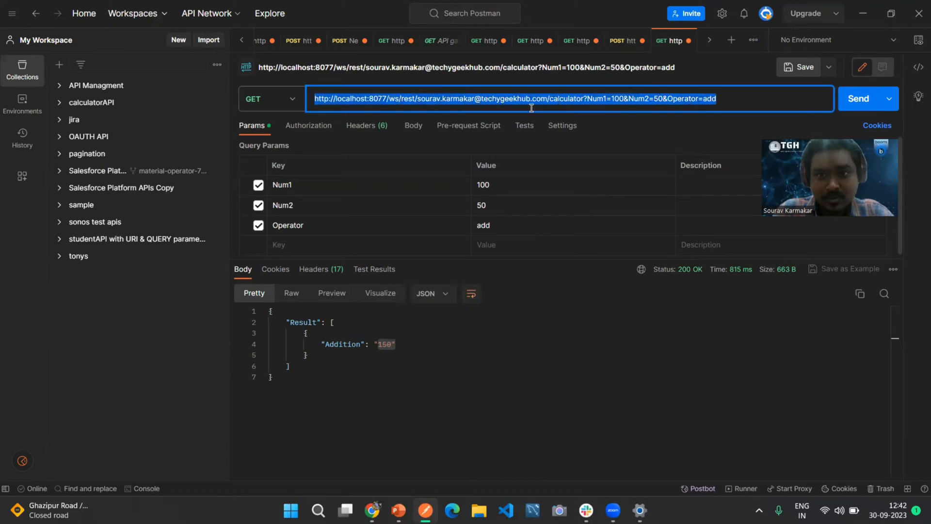
click(476, 104)
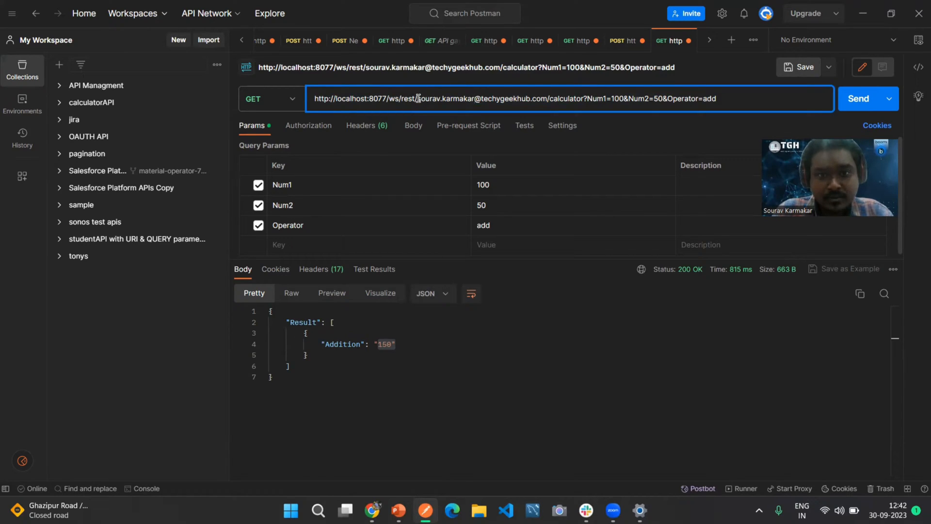
drag(420, 99, 547, 100)
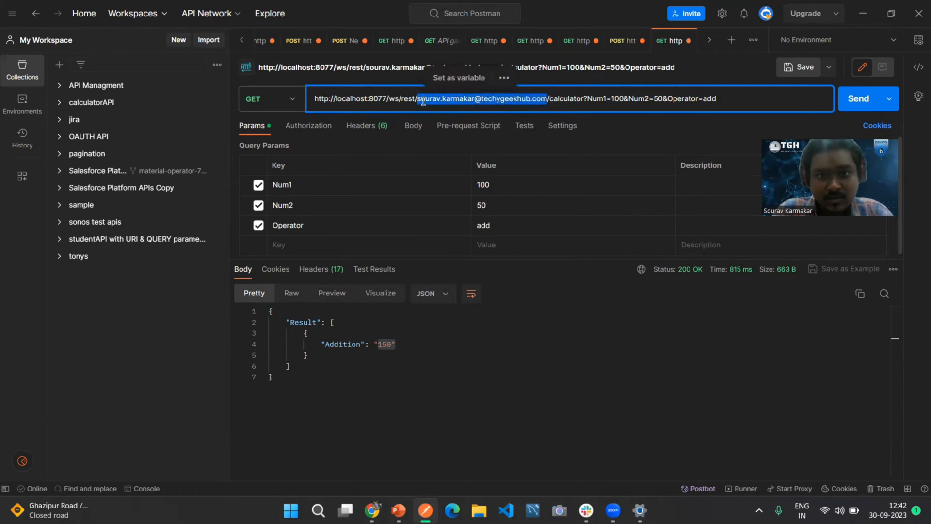
double_click(480, 99)
click(464, 99)
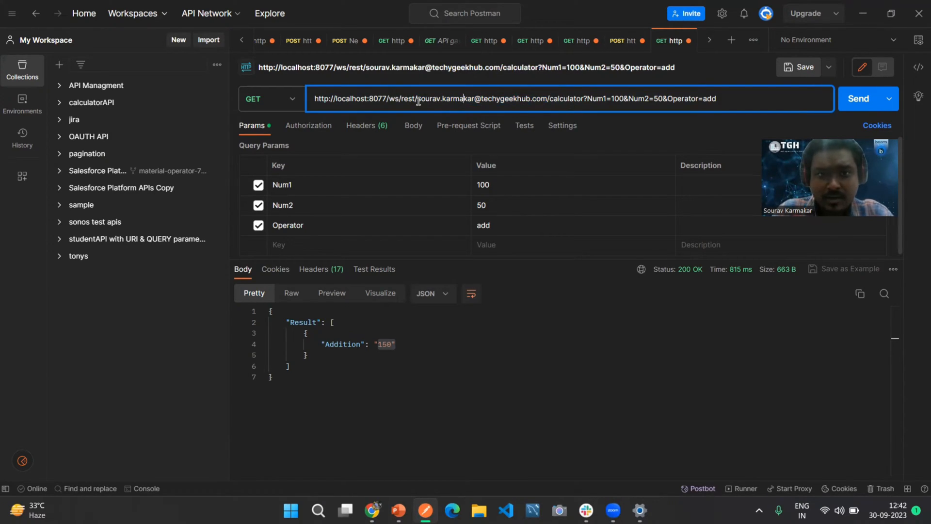
drag(449, 97, 536, 97)
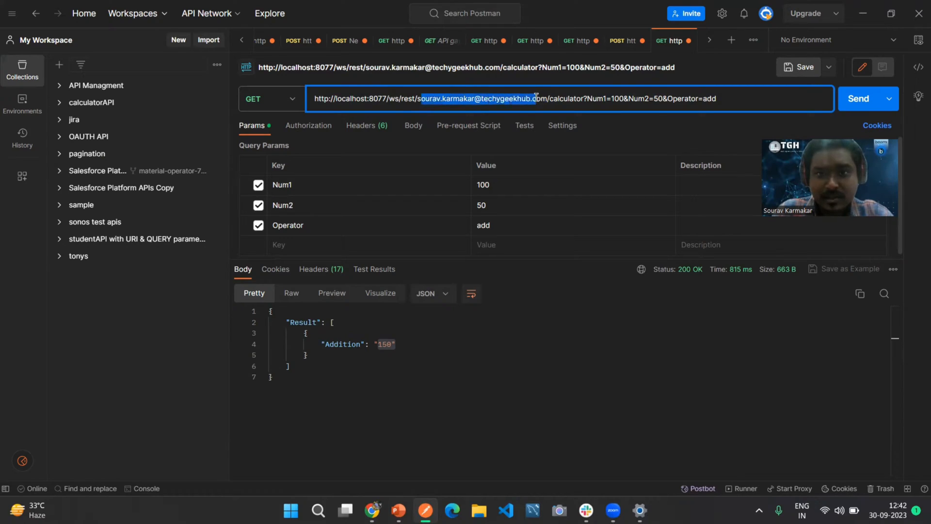
click(493, 98)
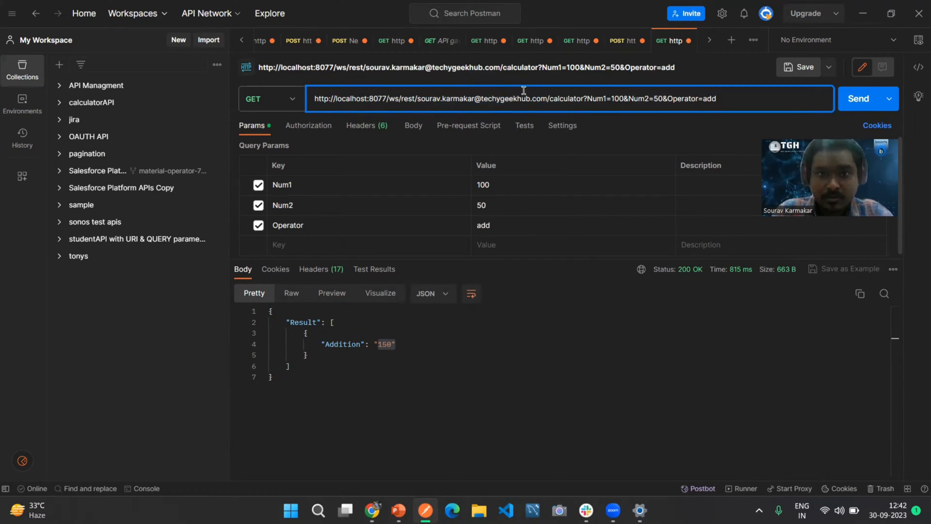
click(862, 13)
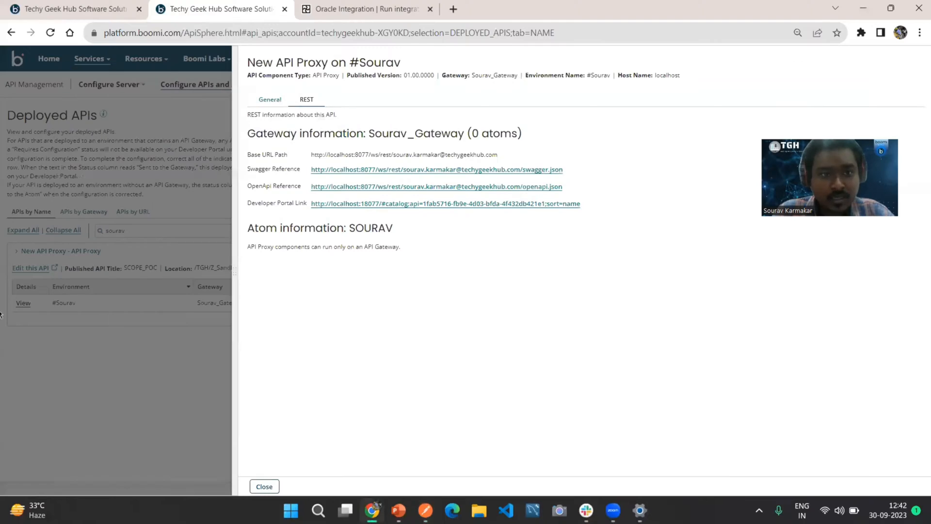
Replace the New API Proxy's Base API Path with proxy/boomi and save it for packaging.
click(76, 10)
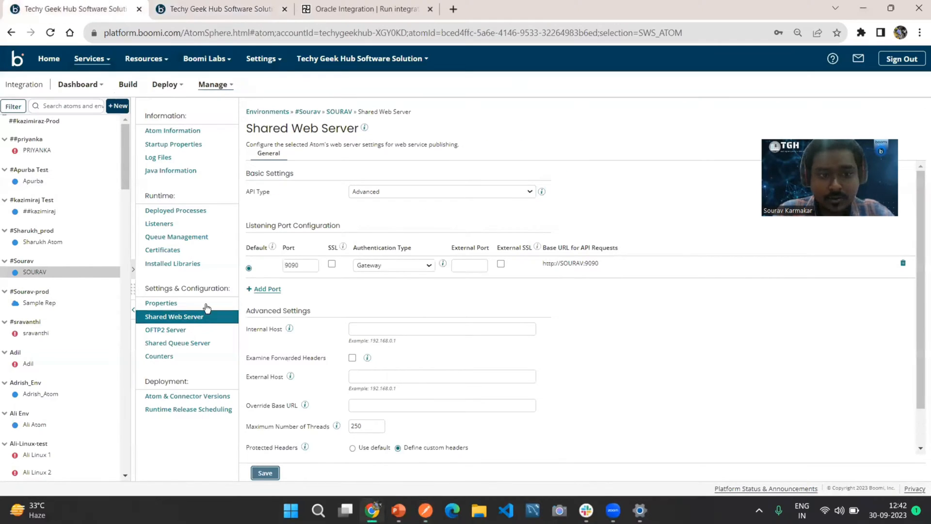
click(128, 84)
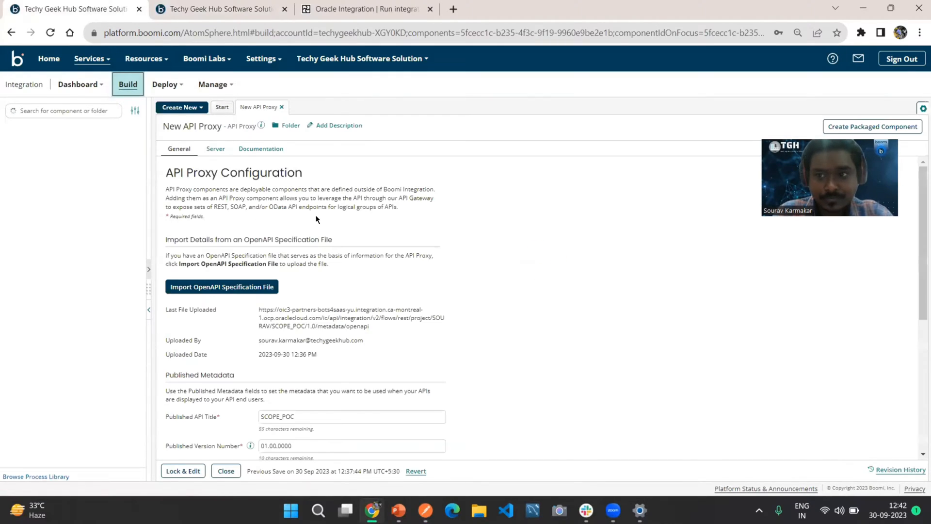
scroll(318, 300, down, 5)
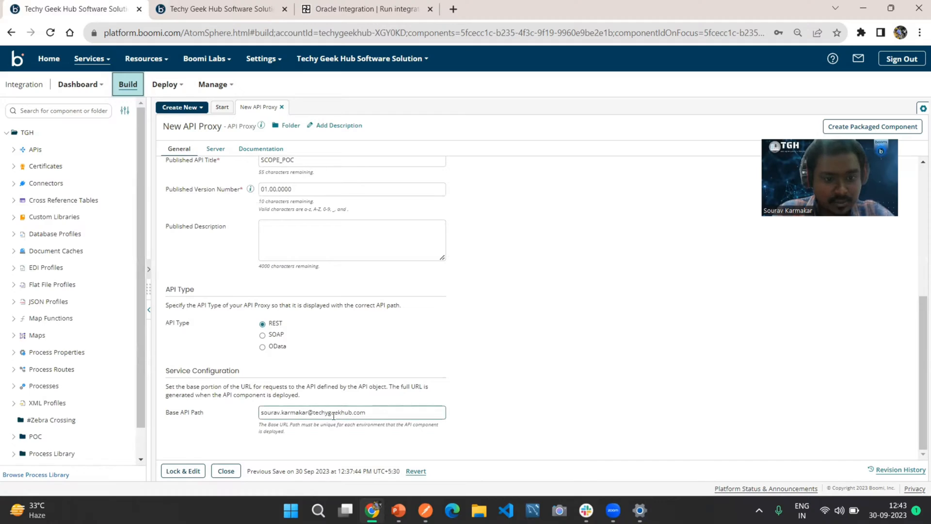
drag(388, 413, 211, 418)
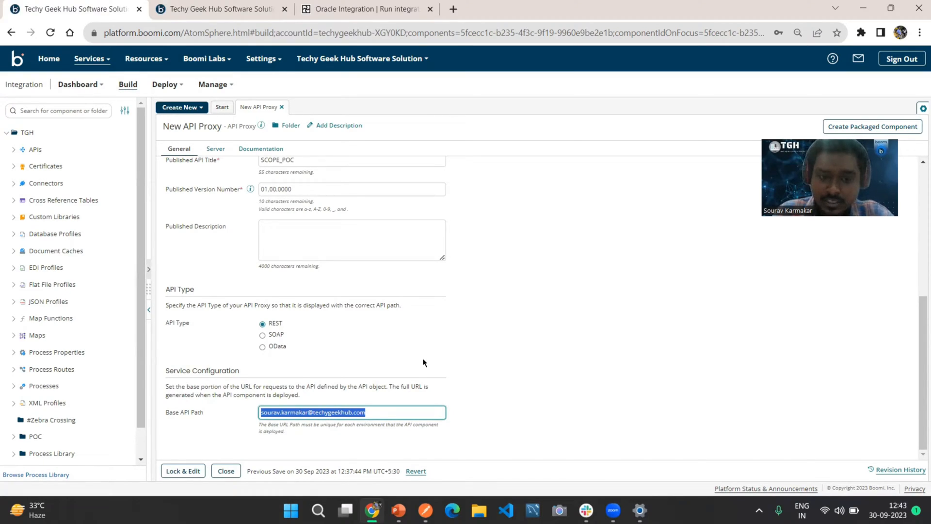
key(BackSpace)
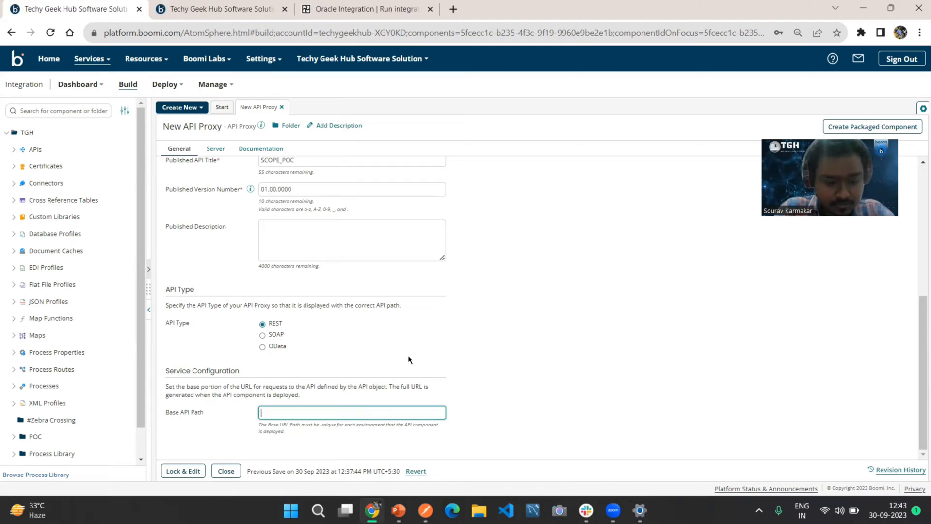
text(proxy)
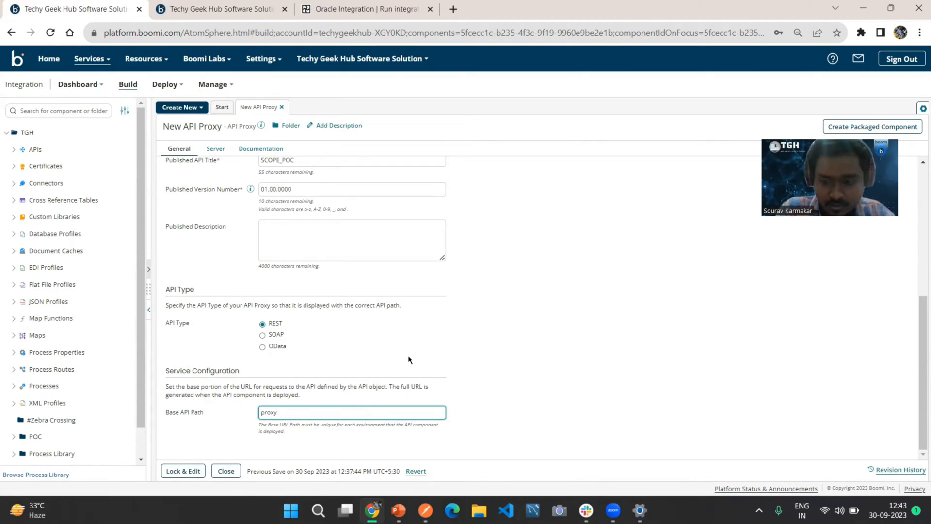
text(/boomi)
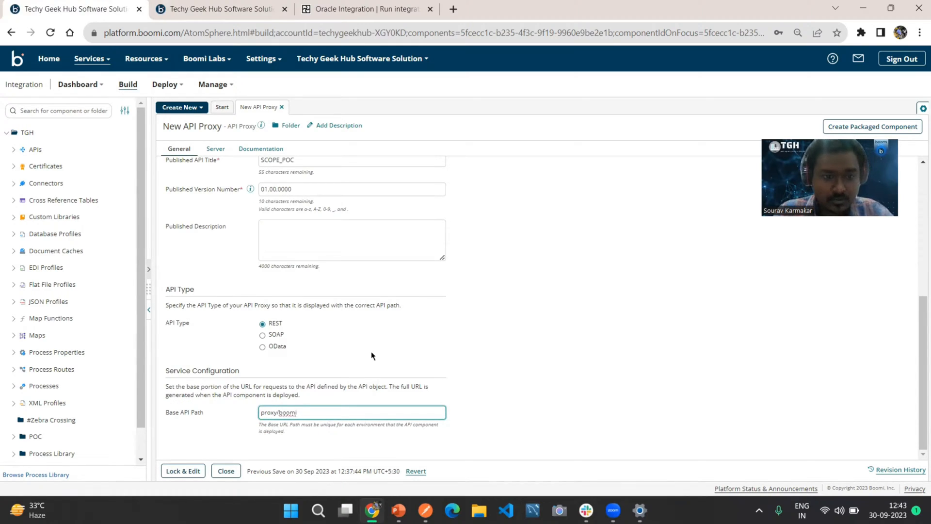
click(278, 444)
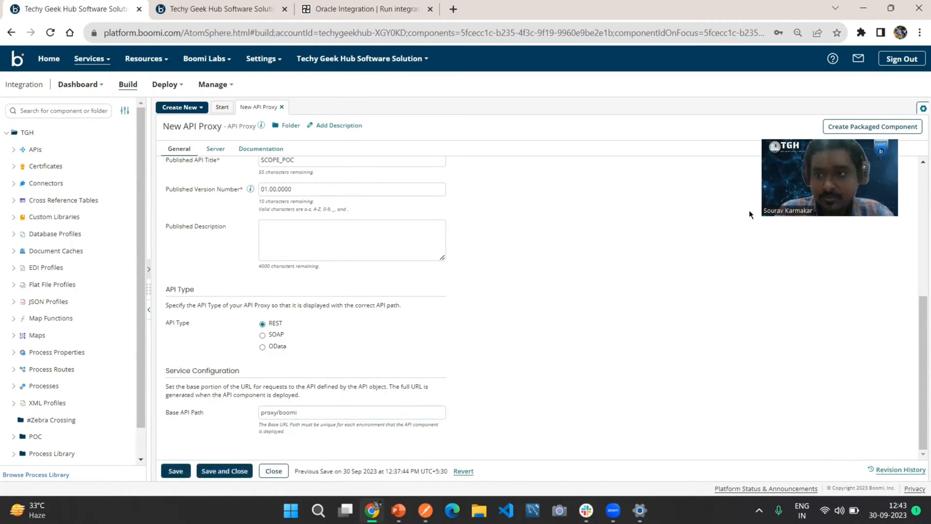
click(855, 127)
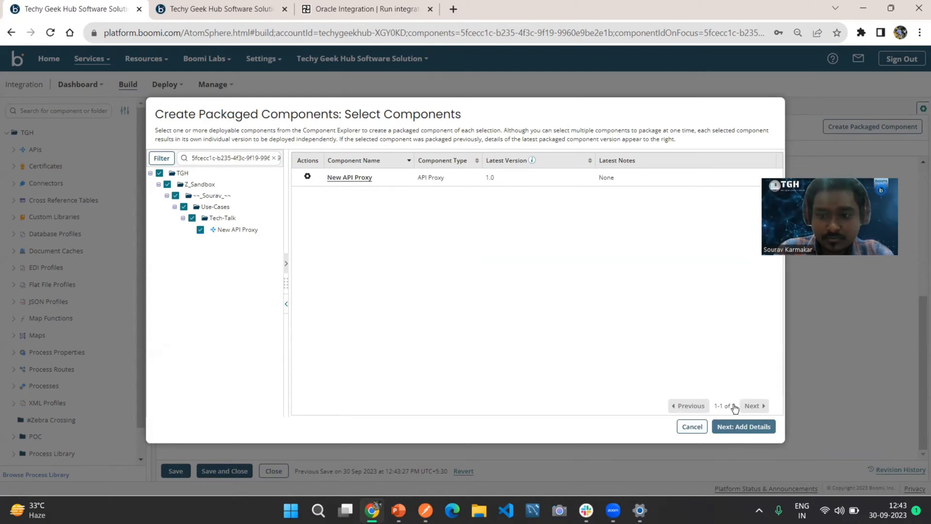
Deploy New API Proxy package version 2.0 to the #Sourav environment and close the success message.
click(736, 430)
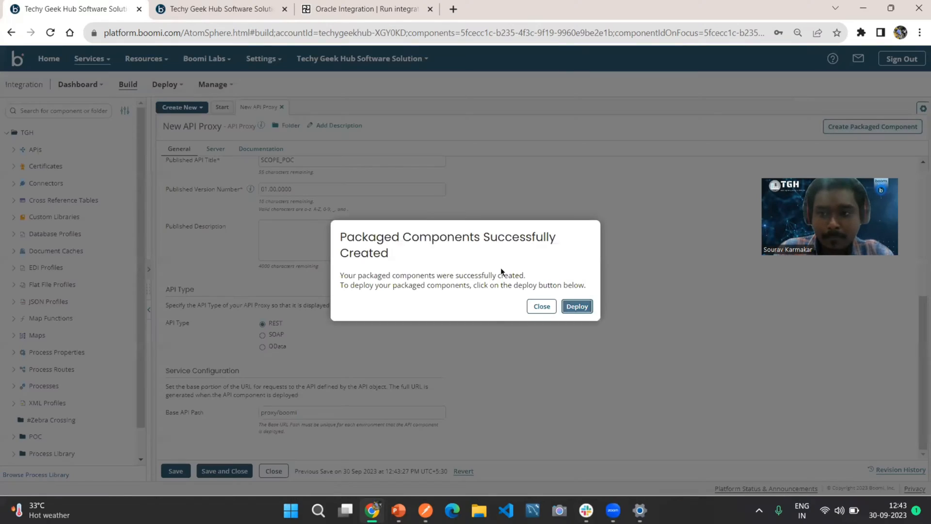
click(572, 306)
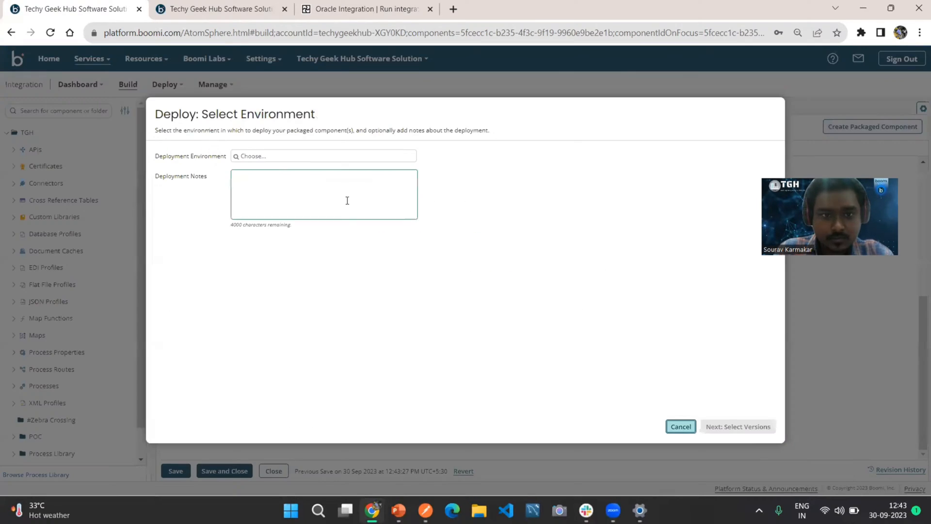
click(290, 158)
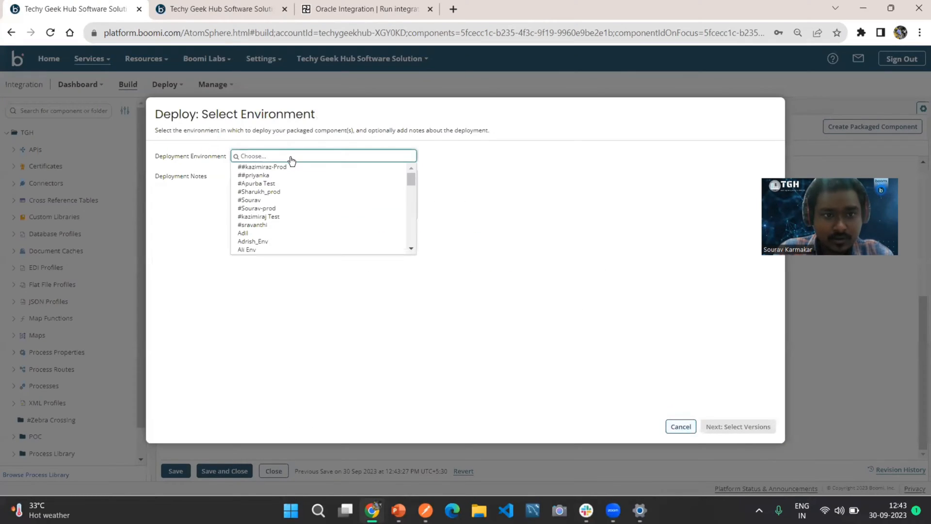
click(254, 200)
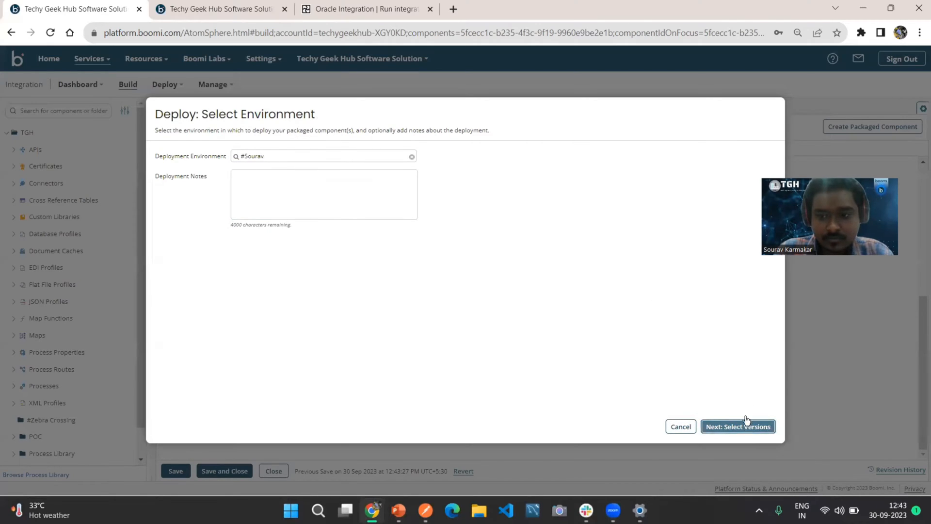
click(747, 426)
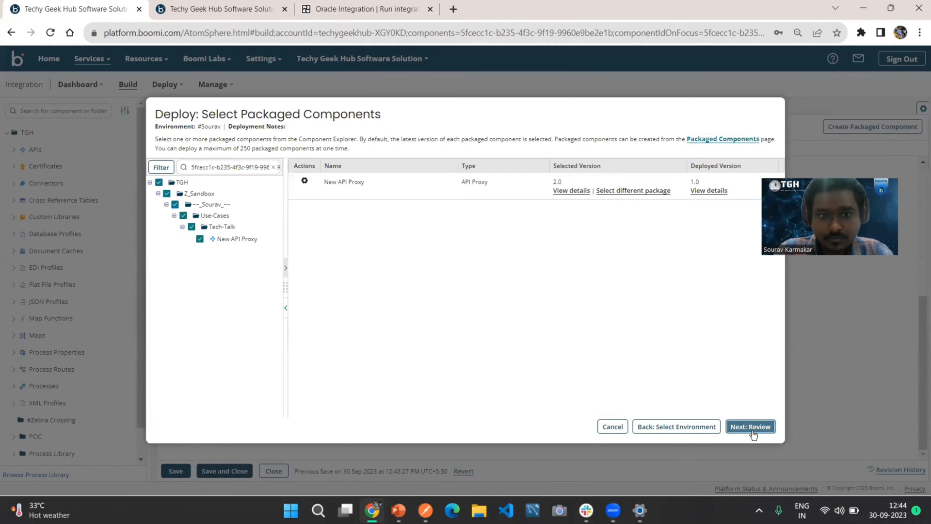
click(752, 429)
click(752, 432)
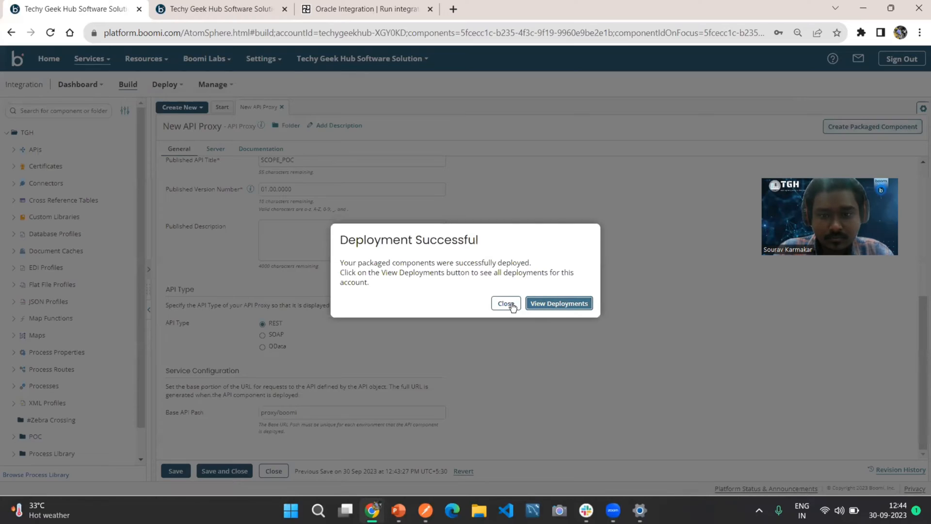
click(506, 303)
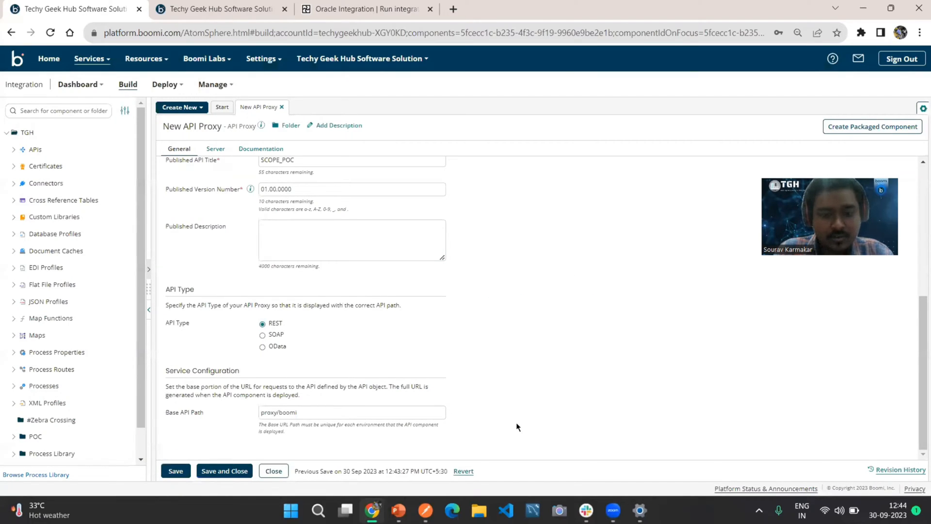
Refresh the Deployed APIs list and search for the redeployed New API Proxy.
click(220, 12)
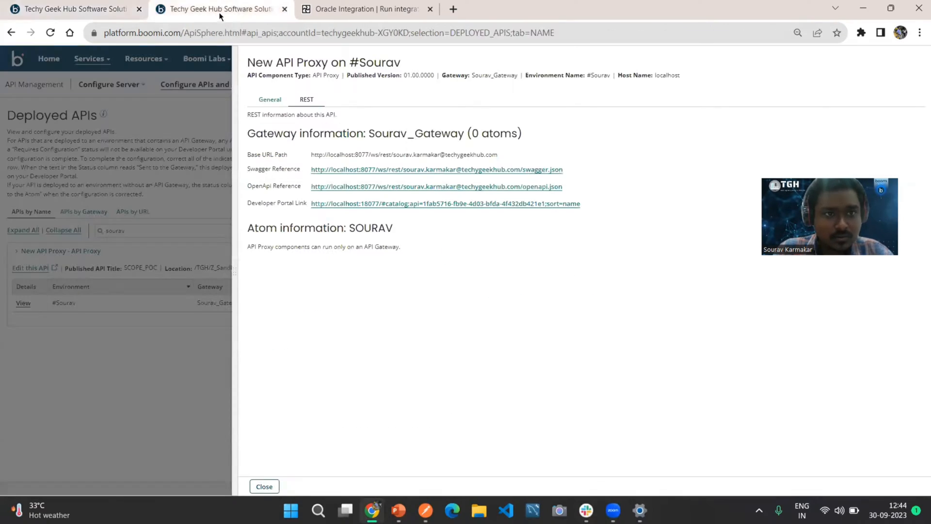
click(184, 342)
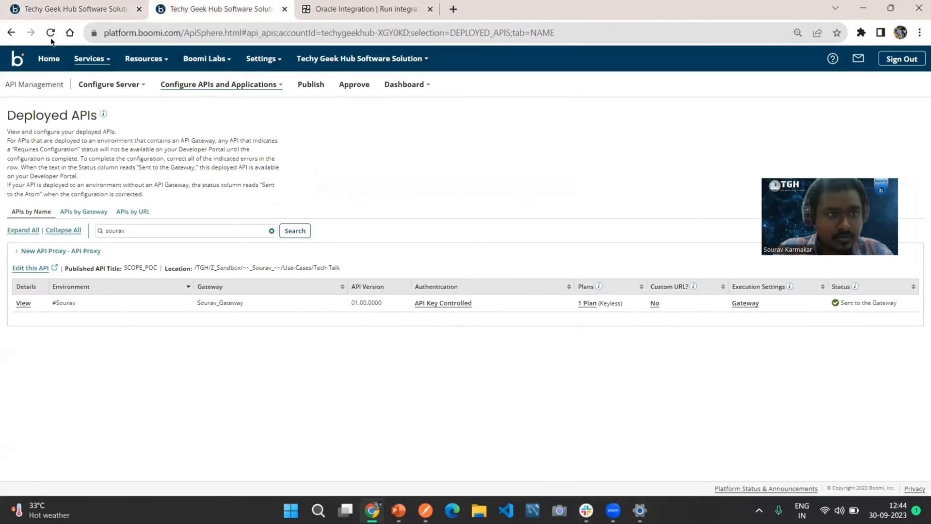
click(50, 32)
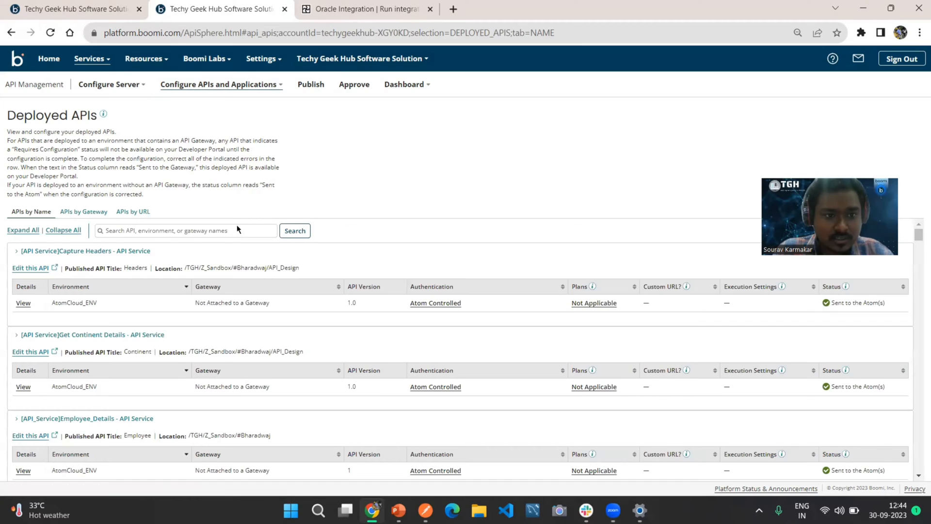
click(222, 232)
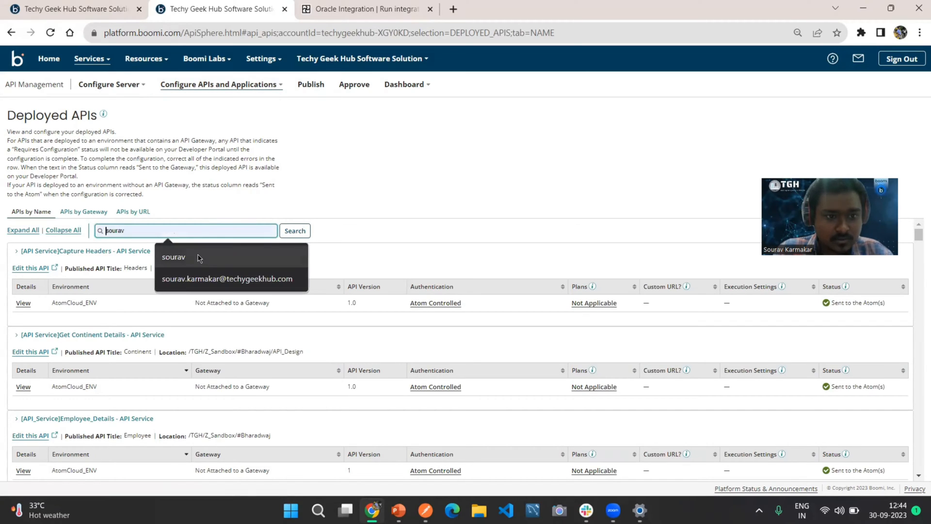
click(200, 256)
click(293, 231)
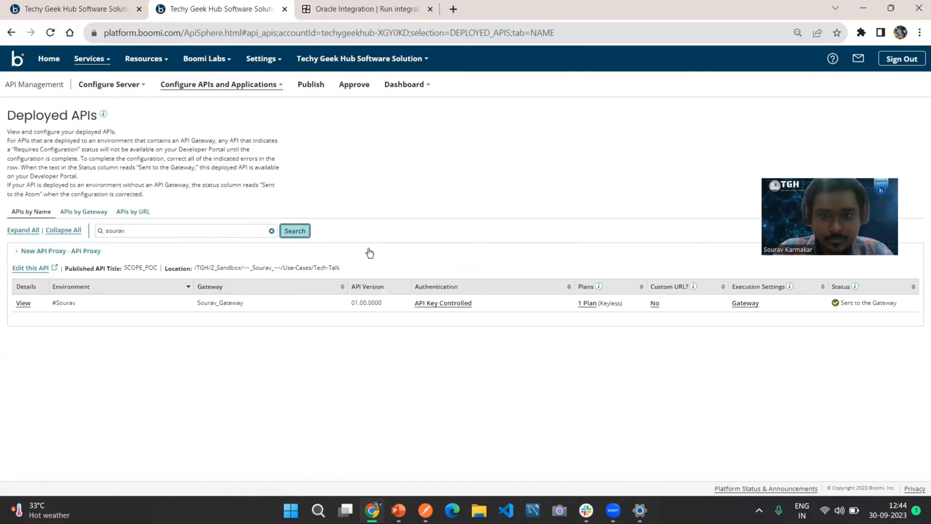
Open the proxy's REST gateway details and copy the base URL ending in /proxy/boomi.
click(23, 303)
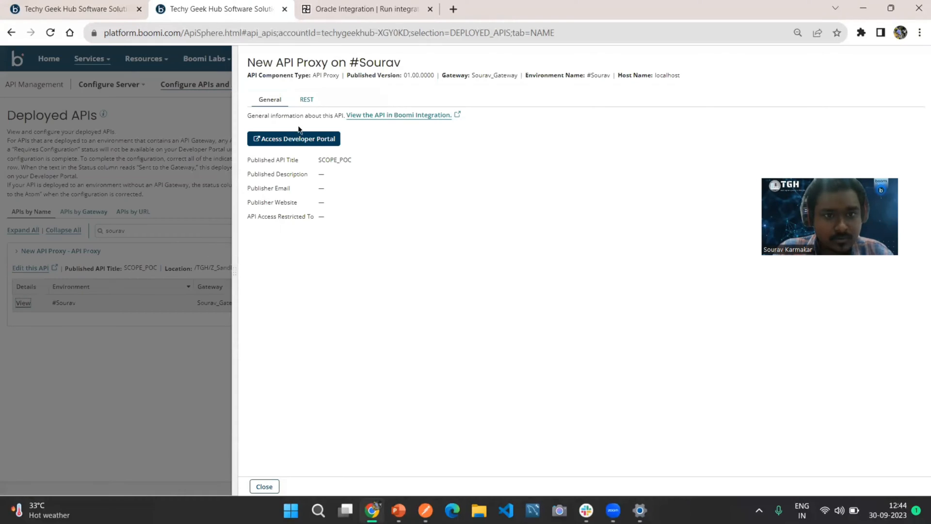
click(307, 100)
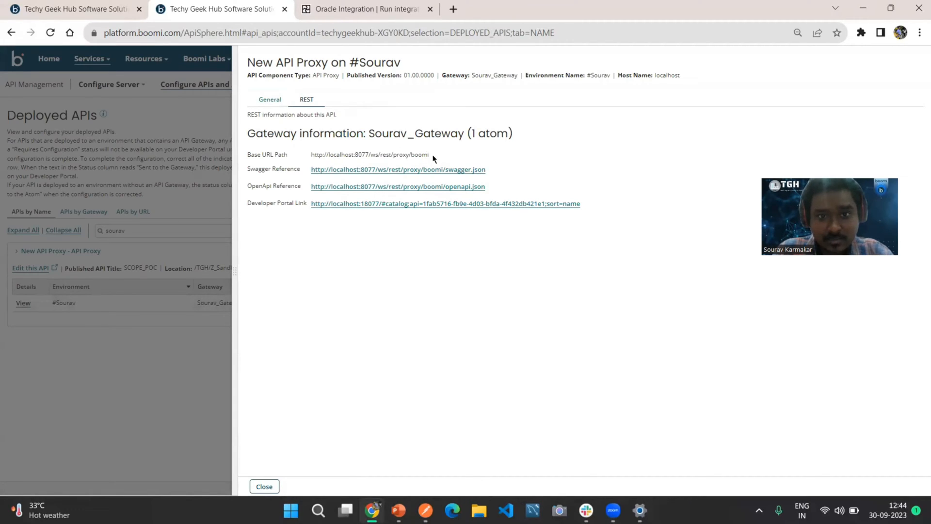
drag(425, 154, 311, 154)
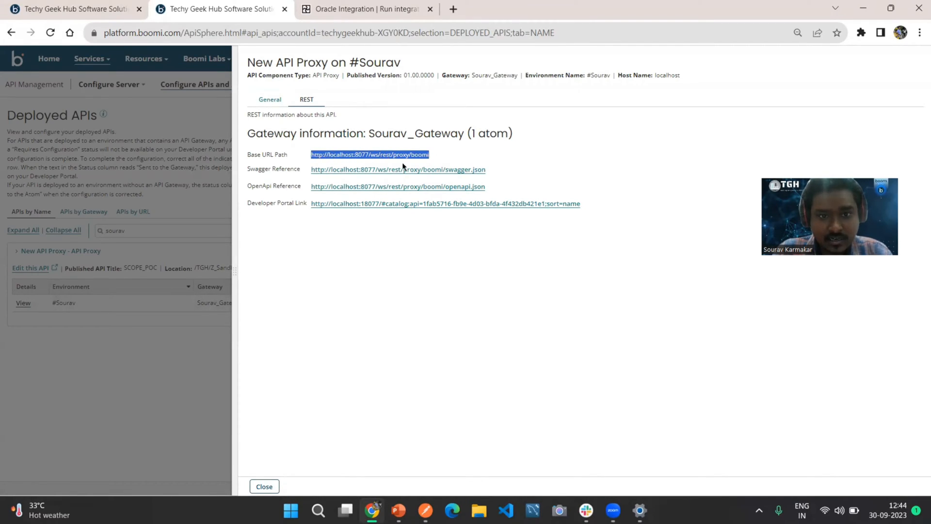
click(390, 157)
drag(392, 156, 300, 154)
key(ctrl+c)
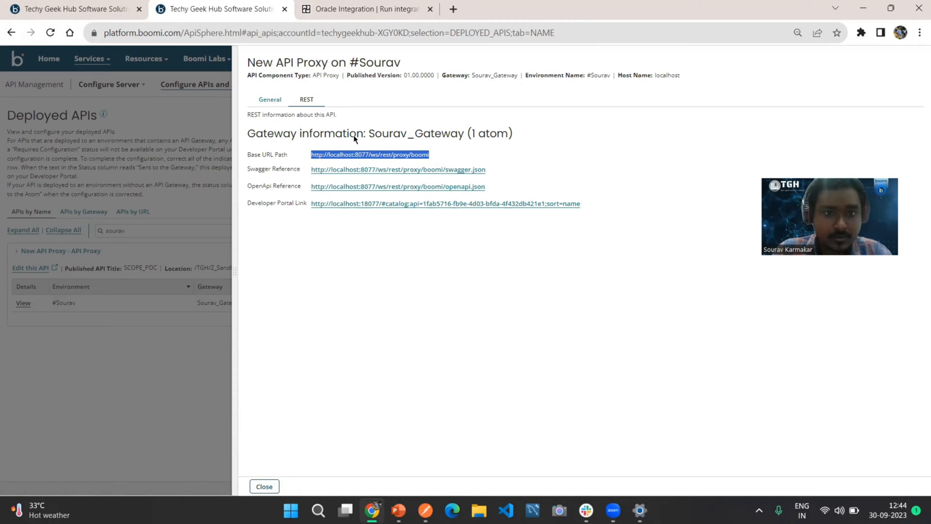
click(422, 156)
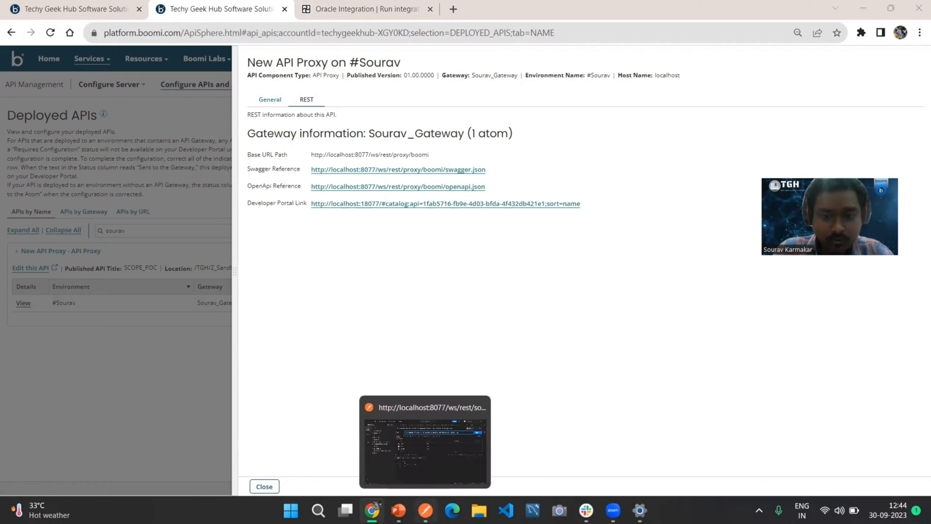
click(425, 511)
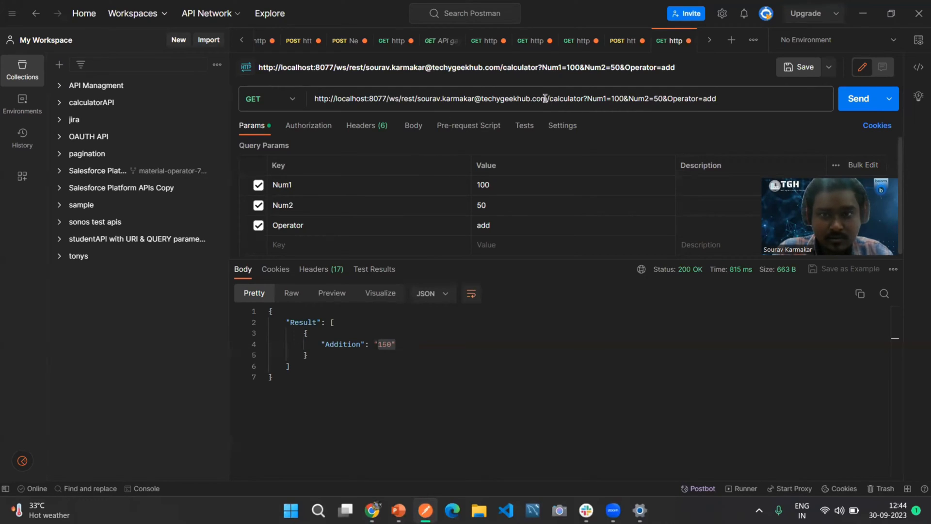
drag(546, 98, 299, 98)
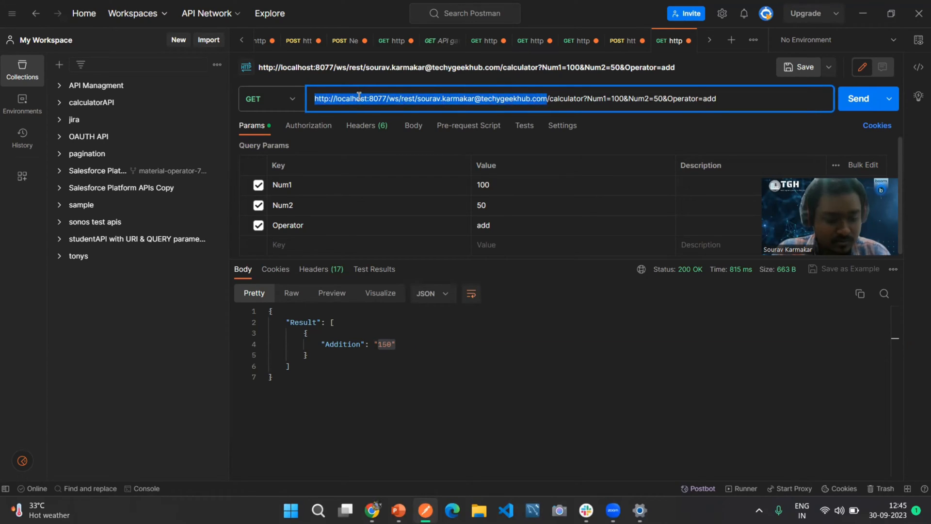
key(ctrl+v)
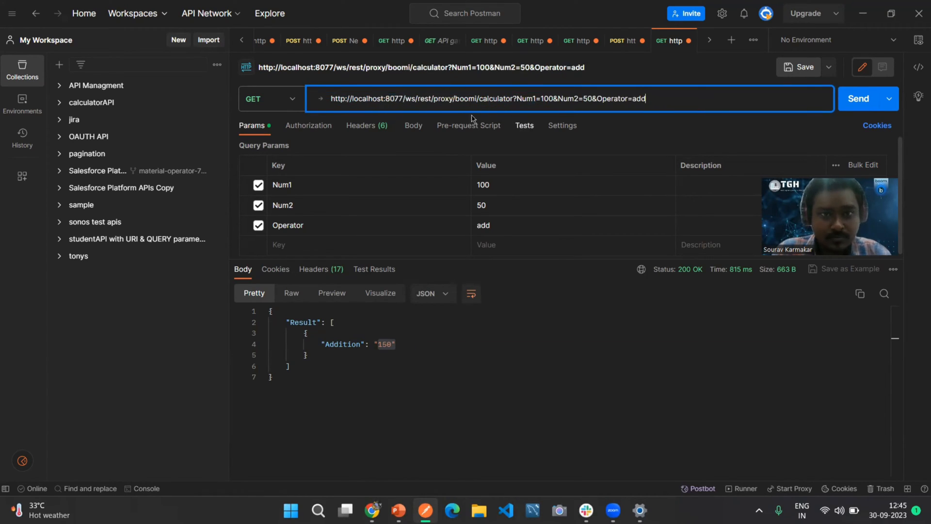
key(BackSpace)
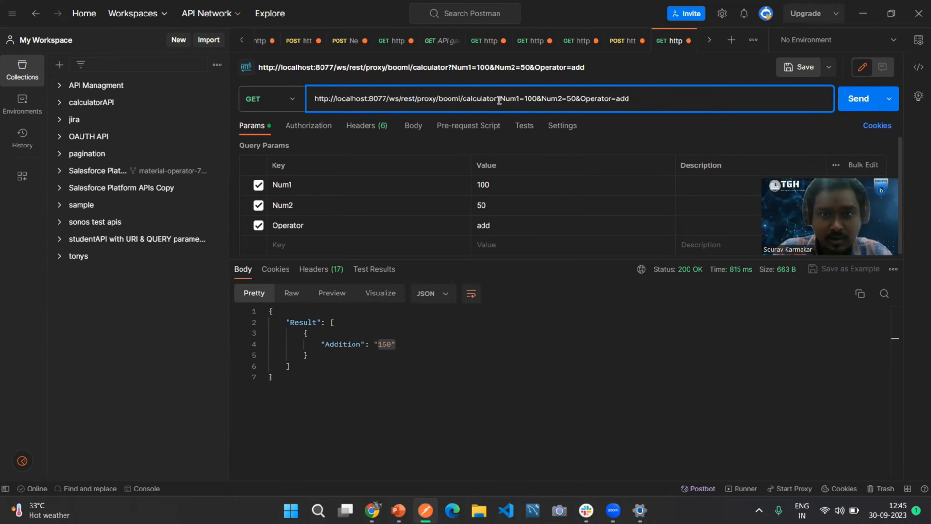
drag(501, 99, 634, 98)
click(588, 99)
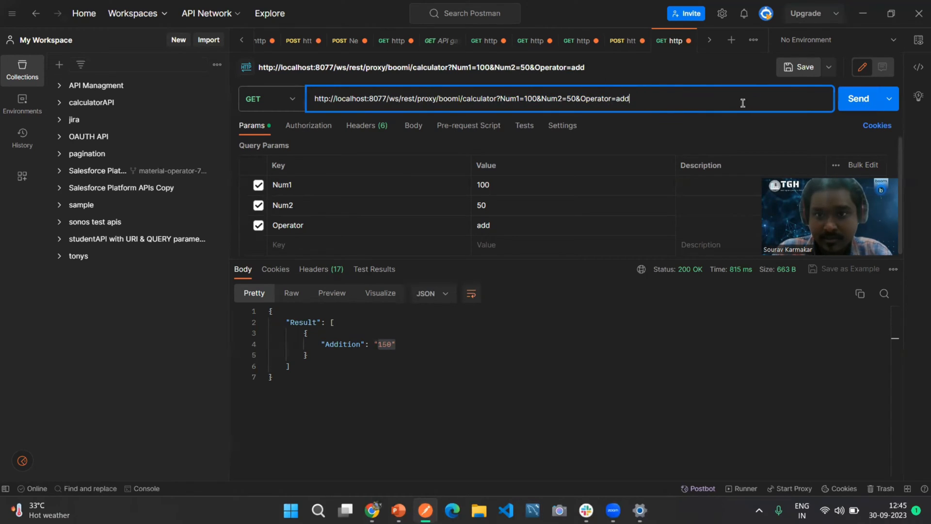
key(BackSpace)
key(BackSpace)
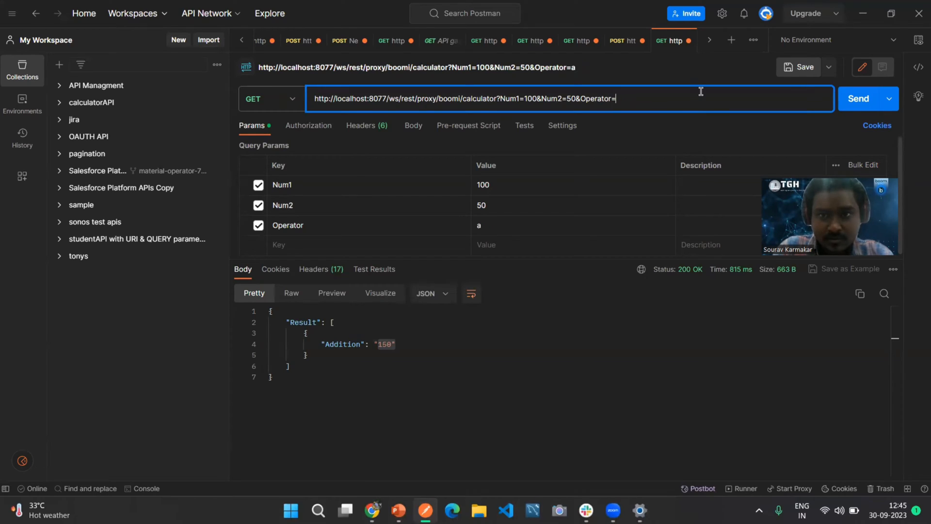
text(sub)
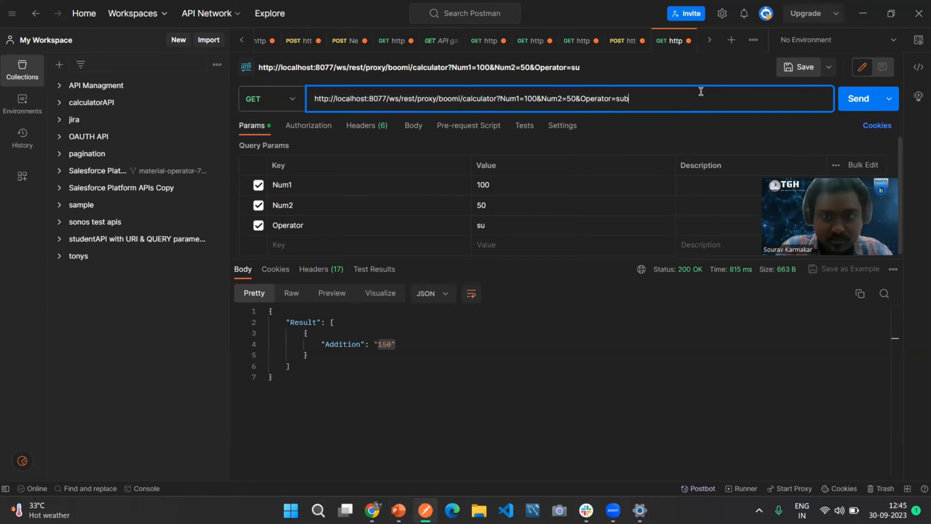
click(854, 108)
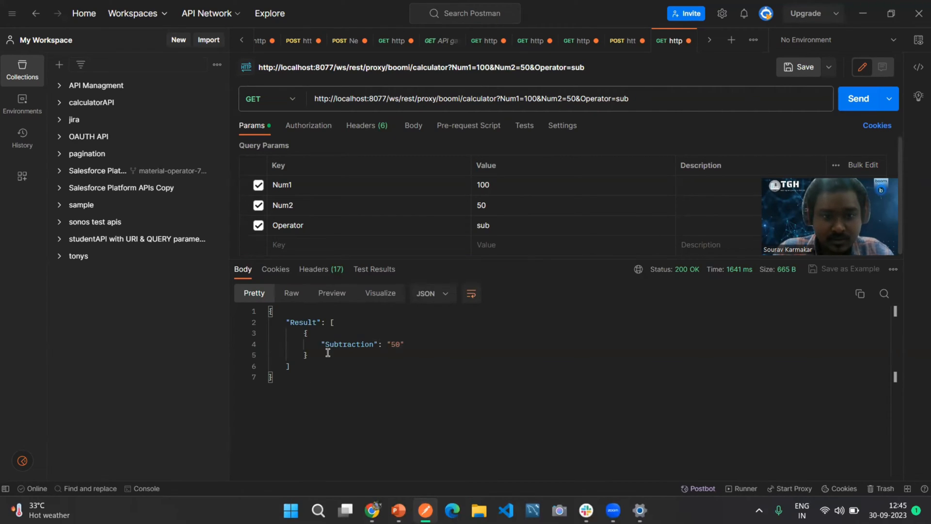
click(387, 344)
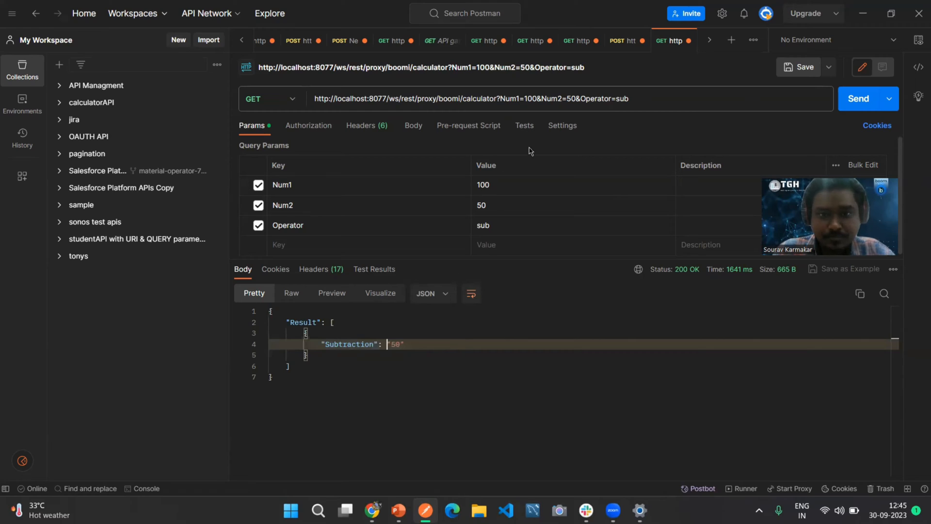
Change the Operator to subb and resend, getting 'Please enter valid Operator'.
click(638, 100)
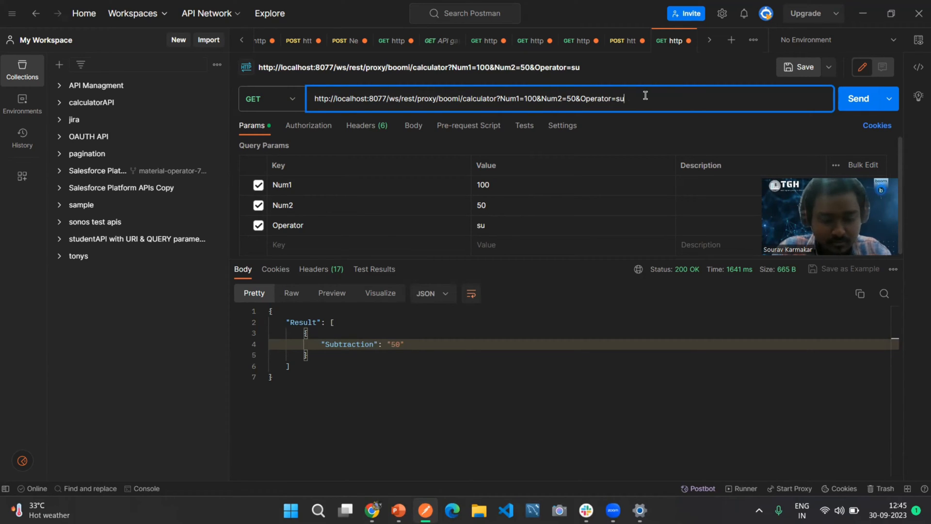
text(bb)
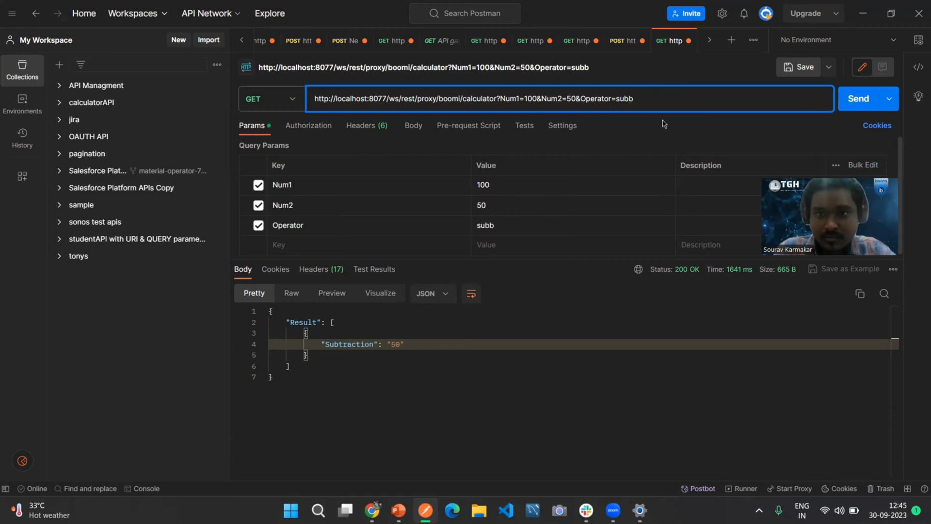
click(873, 99)
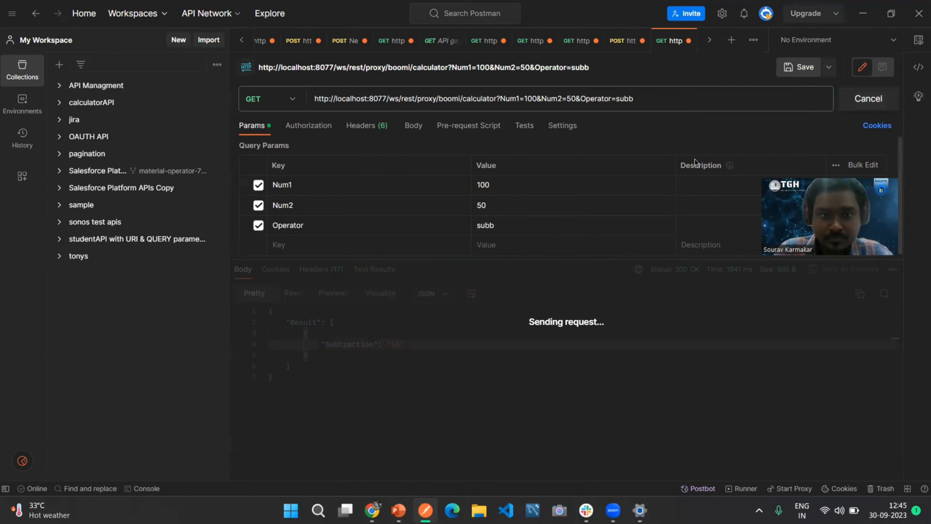
drag(379, 335, 496, 338)
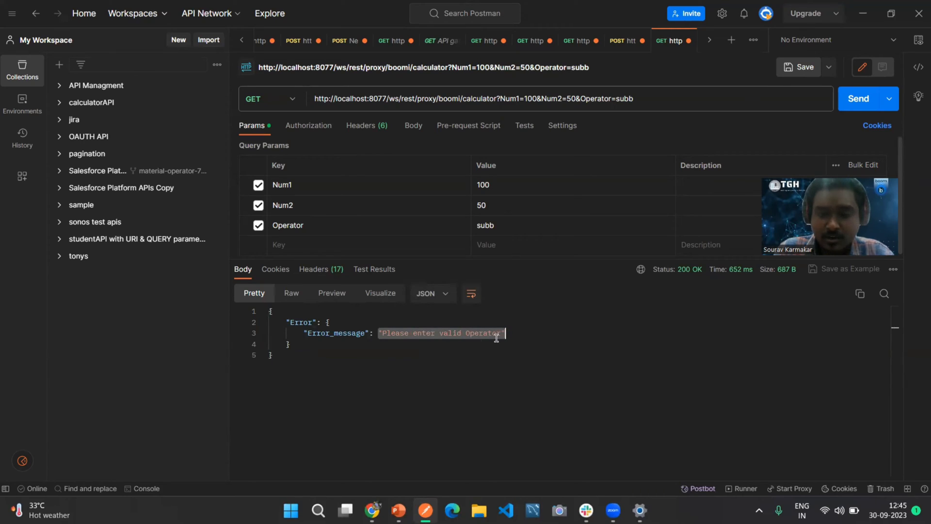
click(470, 334)
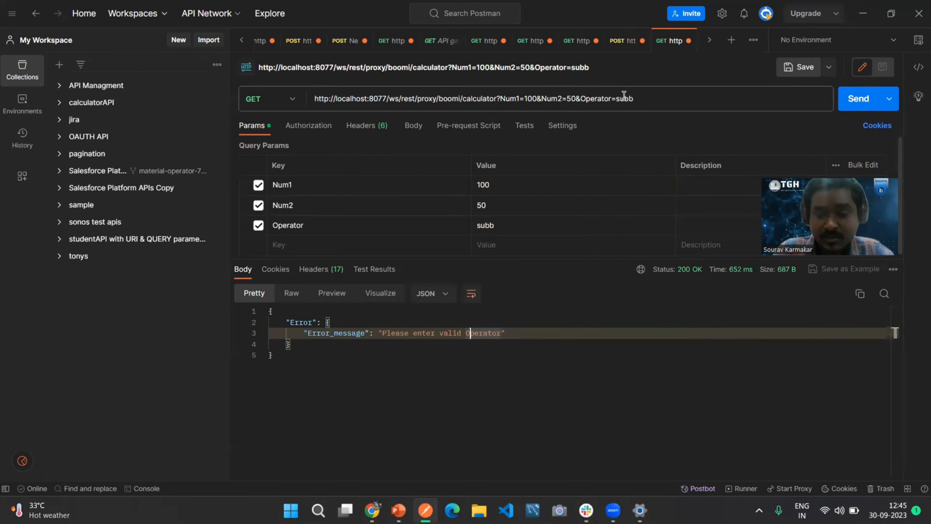
drag(637, 102, 299, 99)
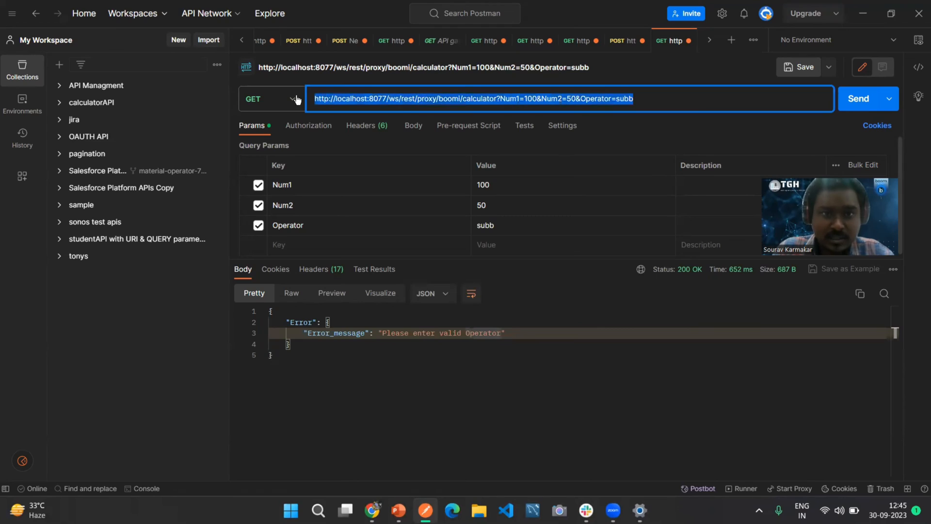
click(398, 101)
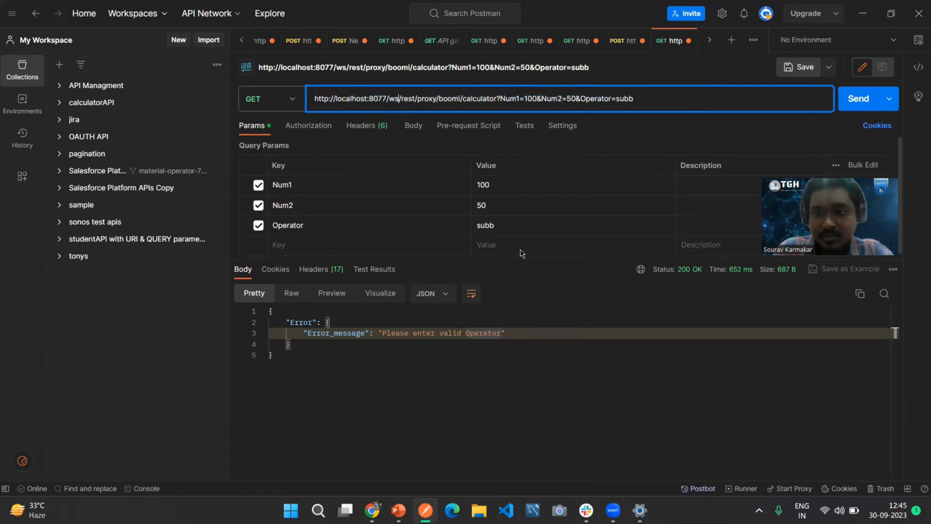